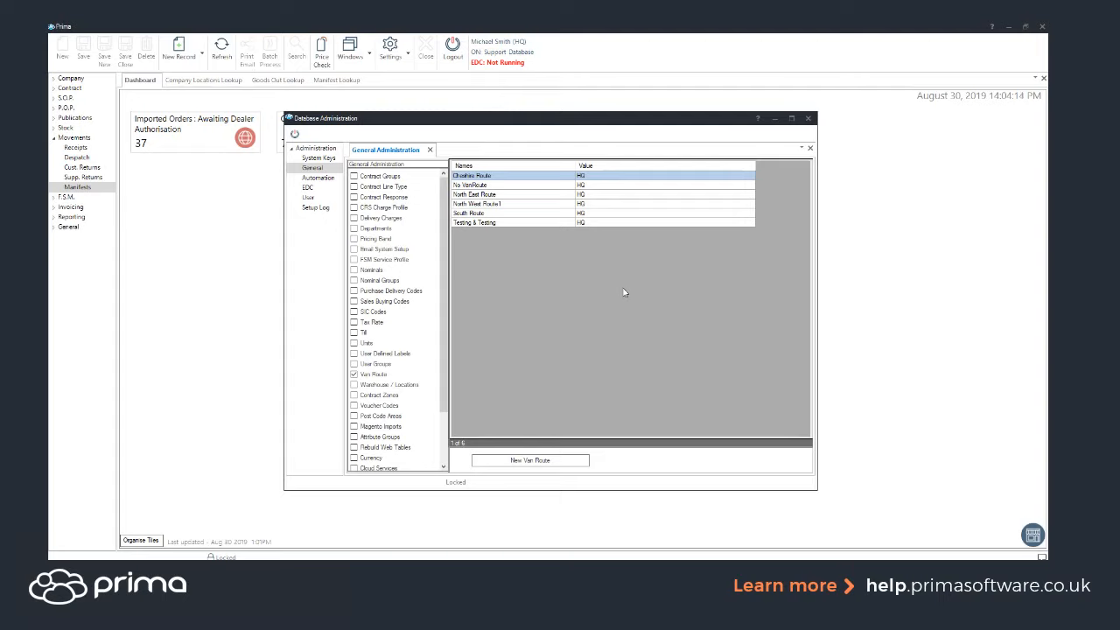
Leave the van route administration and review the HeadQuarters location record for Mike's Stationery, closing the record when done
click(265, 312)
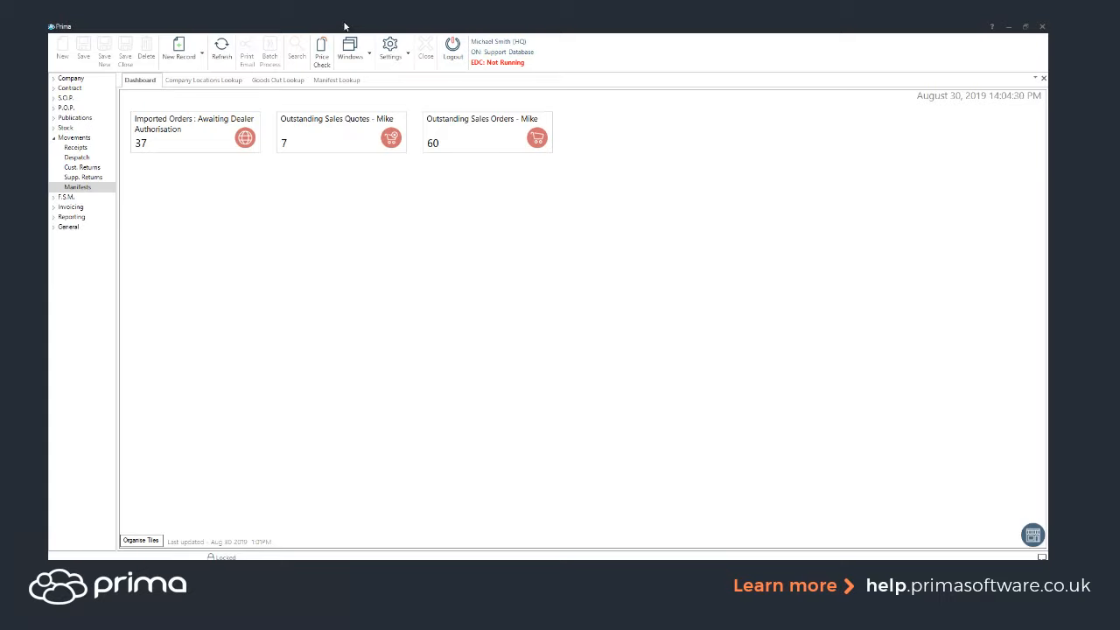
click(203, 79)
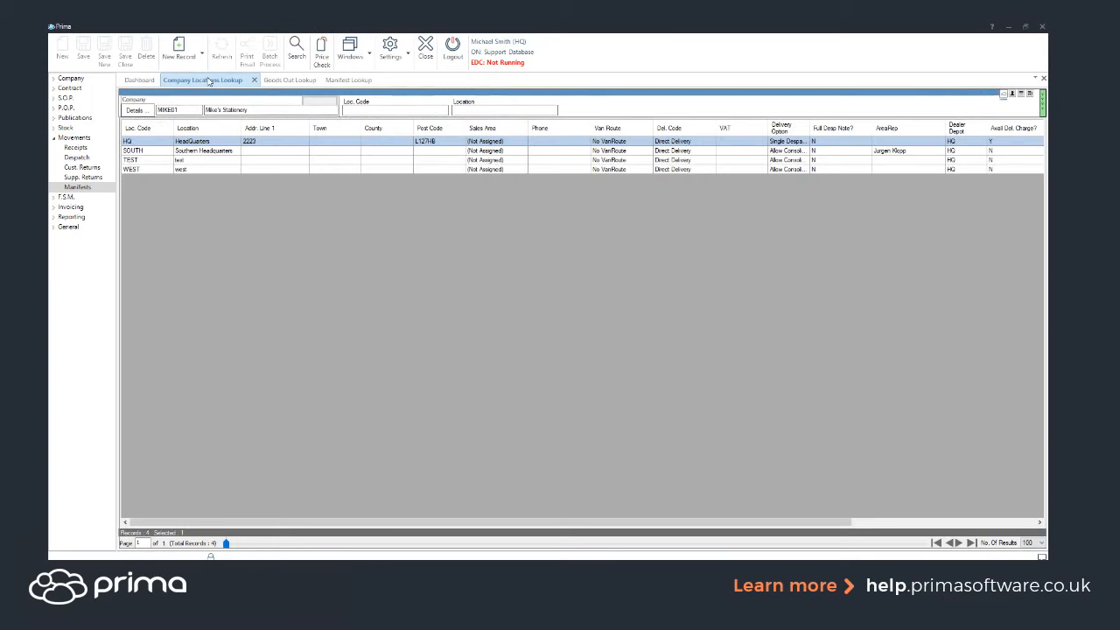
click(194, 141)
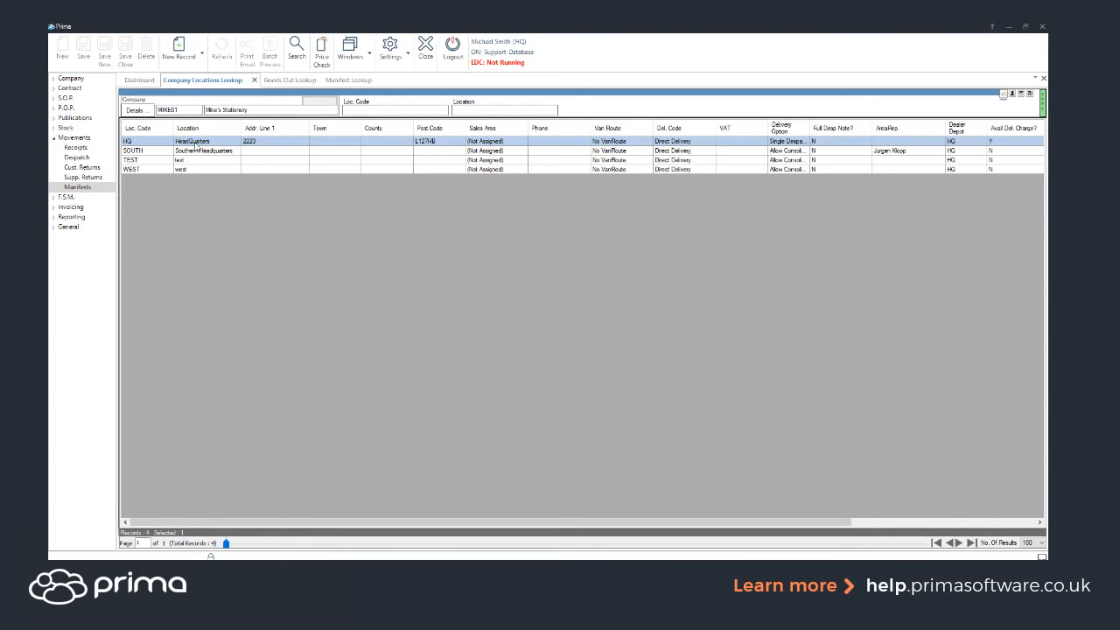
double_click(196, 144)
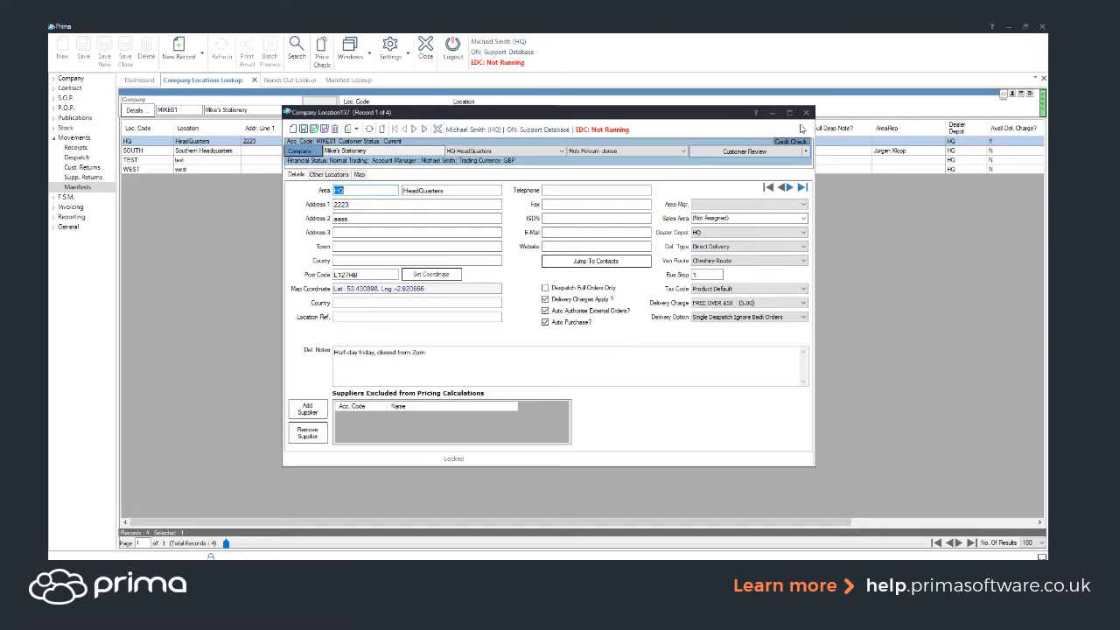
click(806, 113)
View the Create Despatch Notes window for available lines from the Goods Out lookup, and close it without creating anything
click(300, 87)
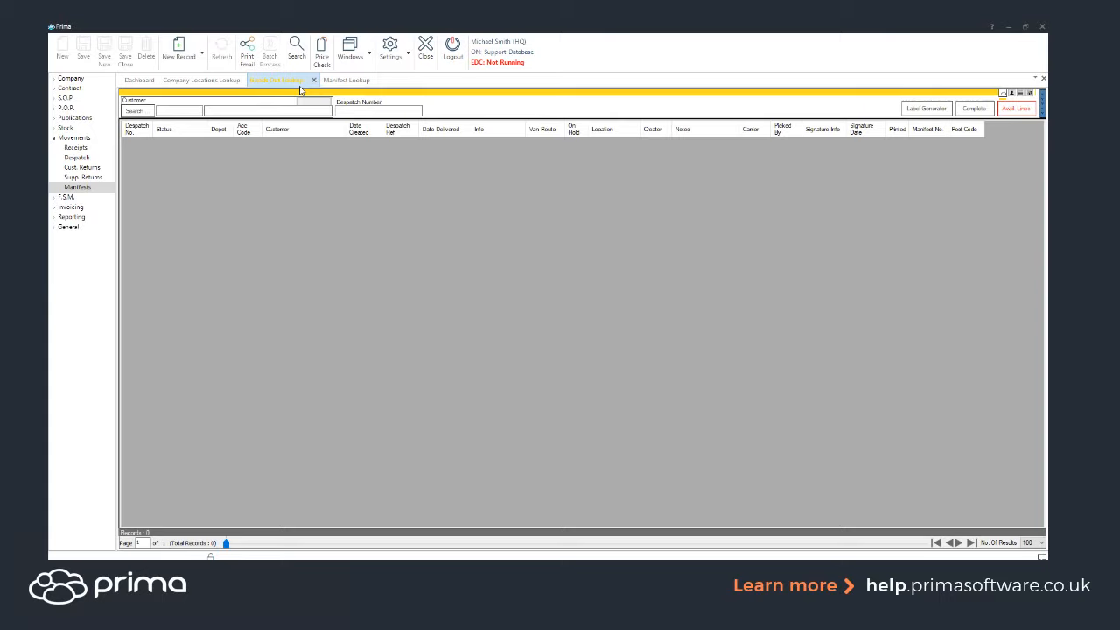
click(1019, 108)
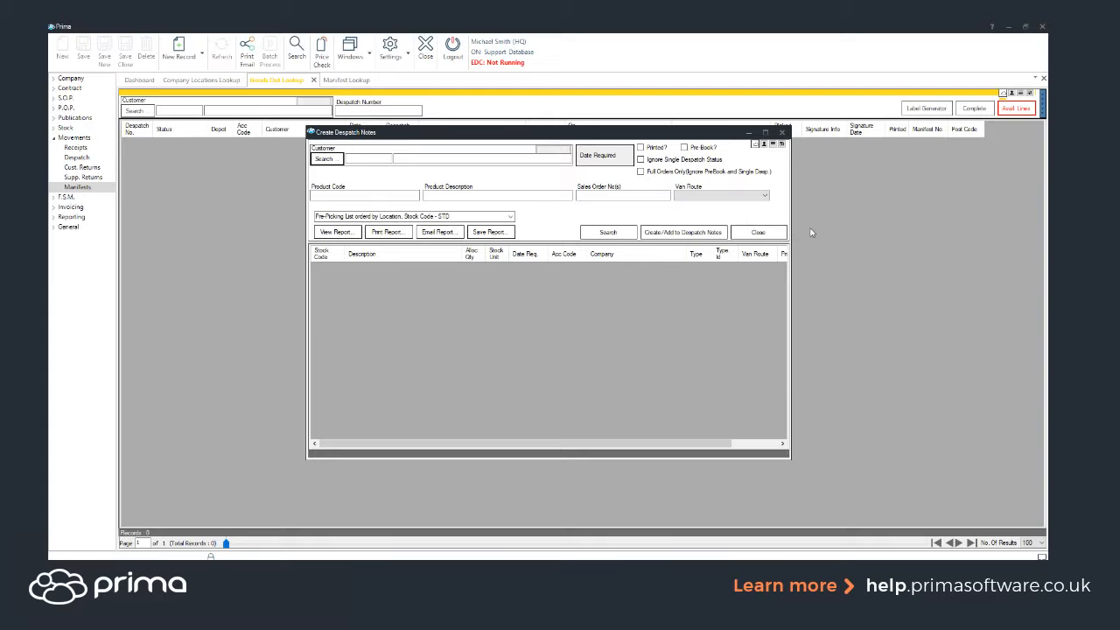
click(762, 231)
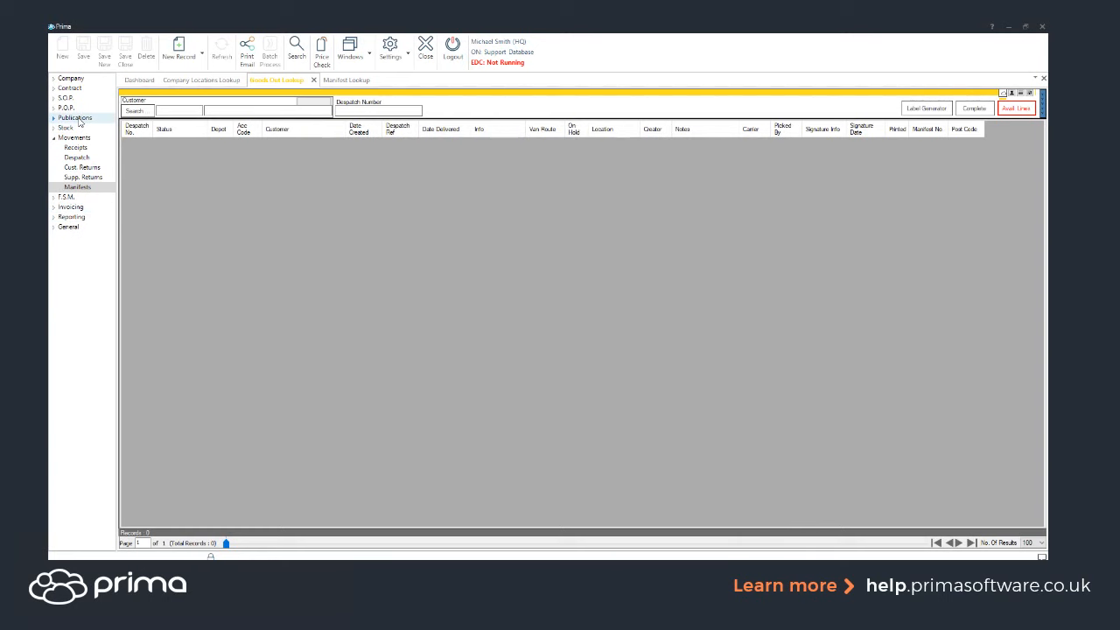
Open the manifest lookup and widen the Driver column to fit its contents
click(91, 193)
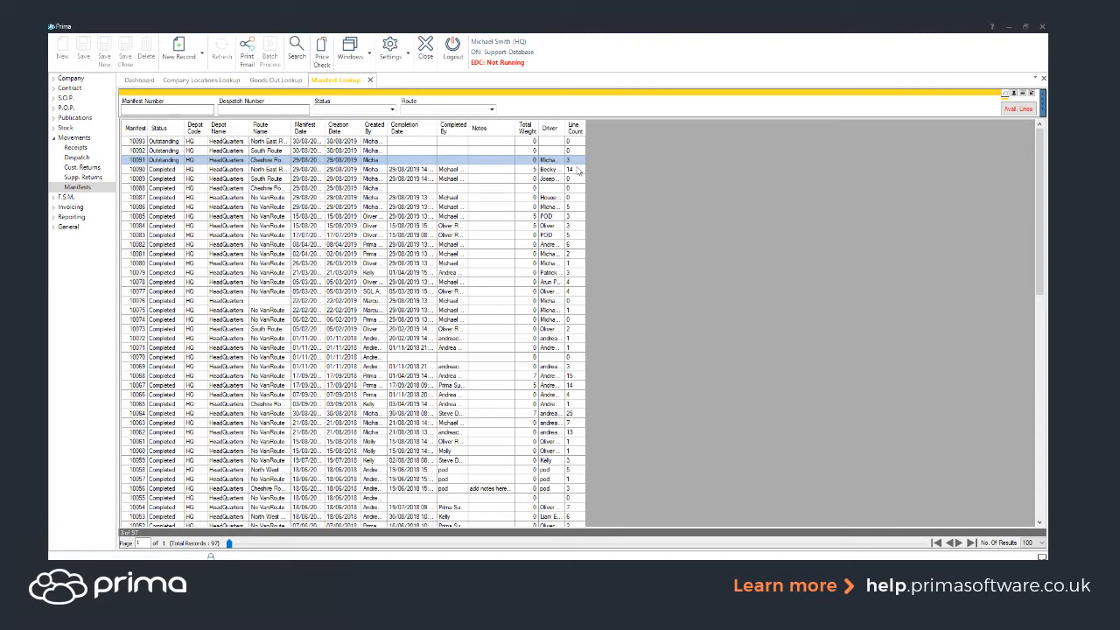
double_click(565, 128)
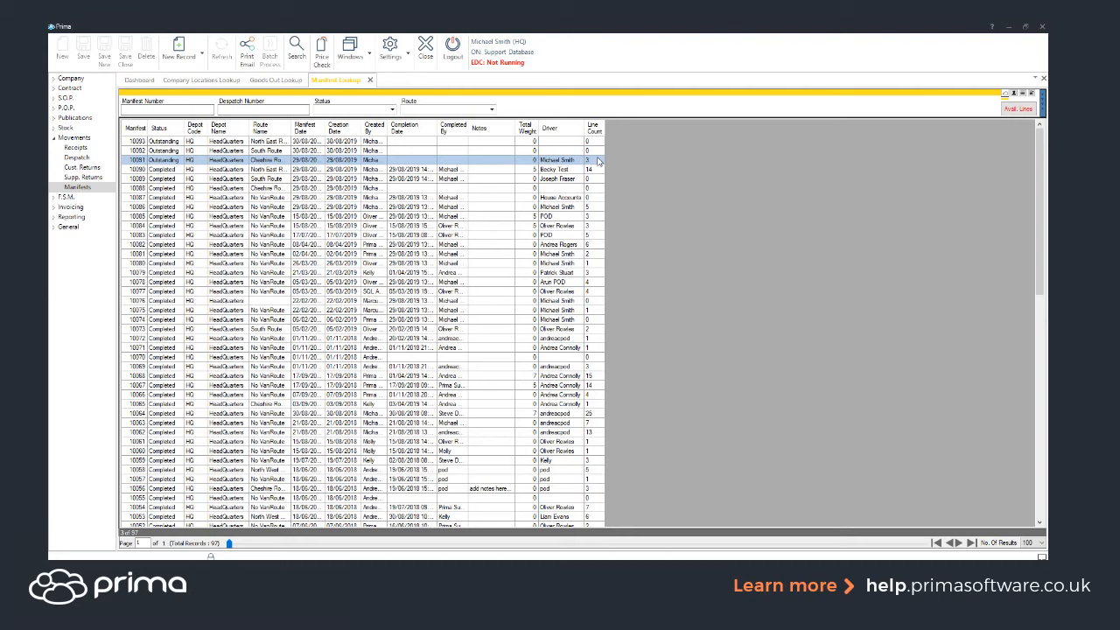
Search the available lines for a new manifest at the HeadQuarters depot, keeping the van route filter blank
click(1015, 110)
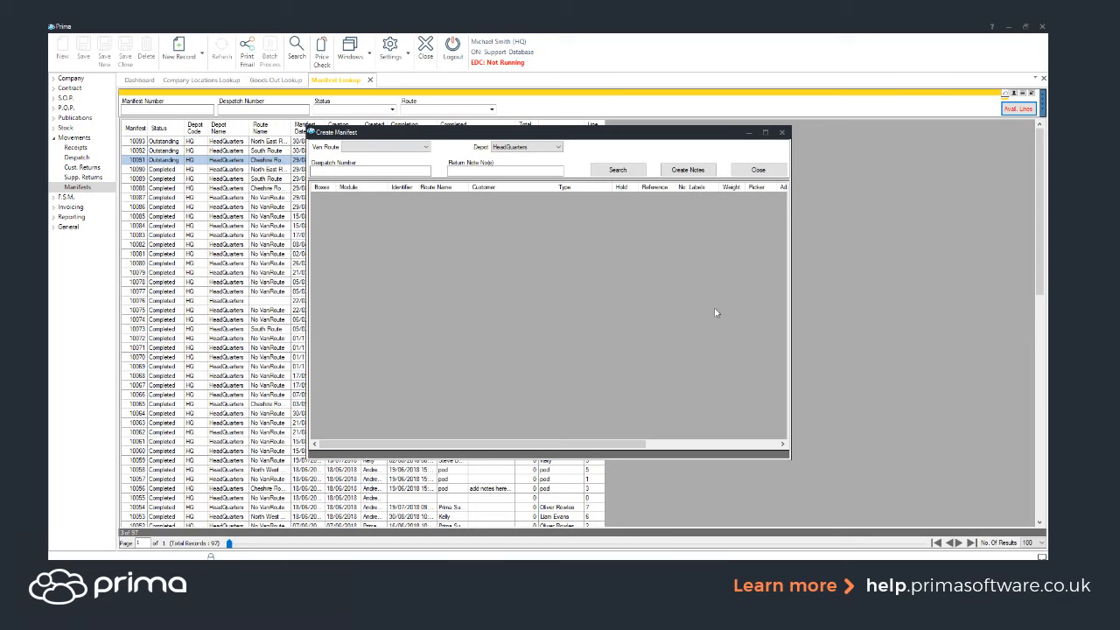
click(618, 170)
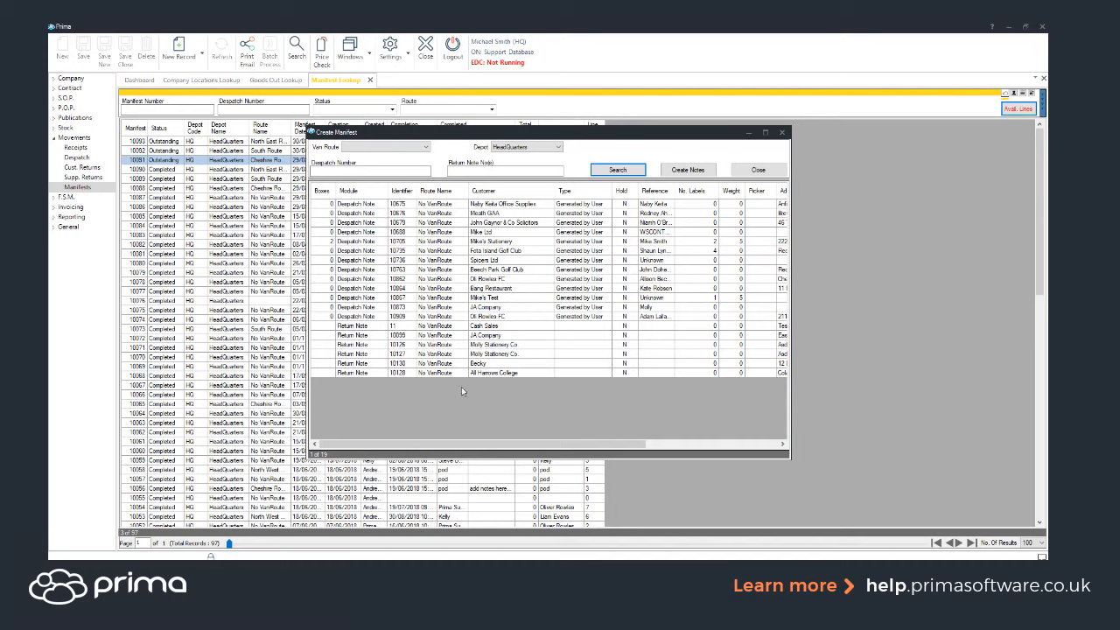
click(397, 148)
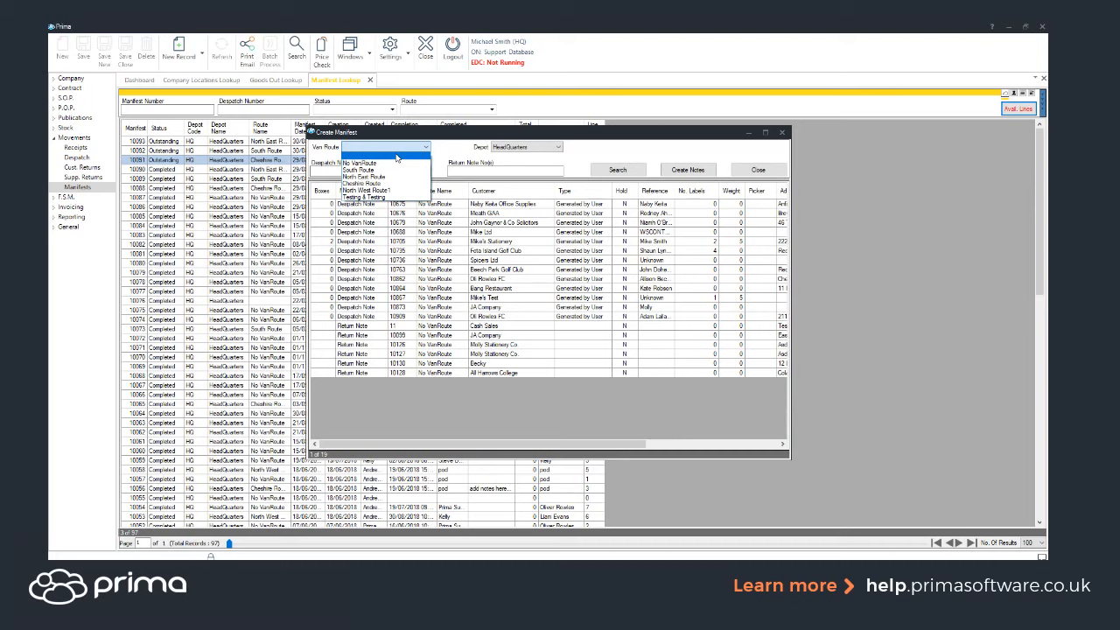
click(411, 157)
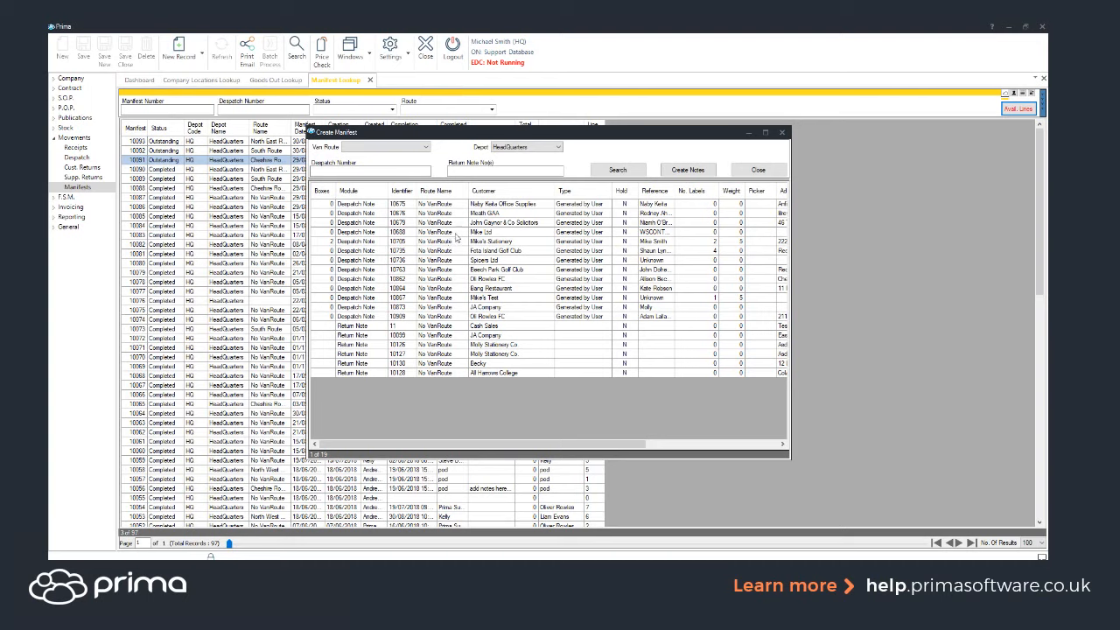
Select despatch notes 10679, 10680 and 10705 and pass them on for manifest creation
click(453, 223)
ctrl+click(453, 232)
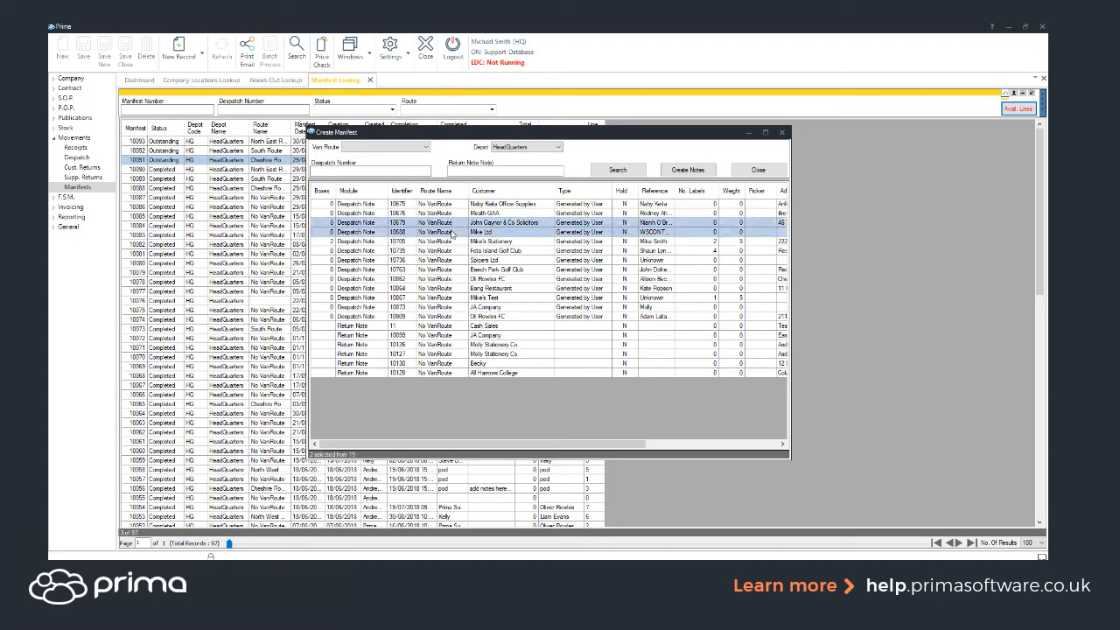
ctrl+click(441, 242)
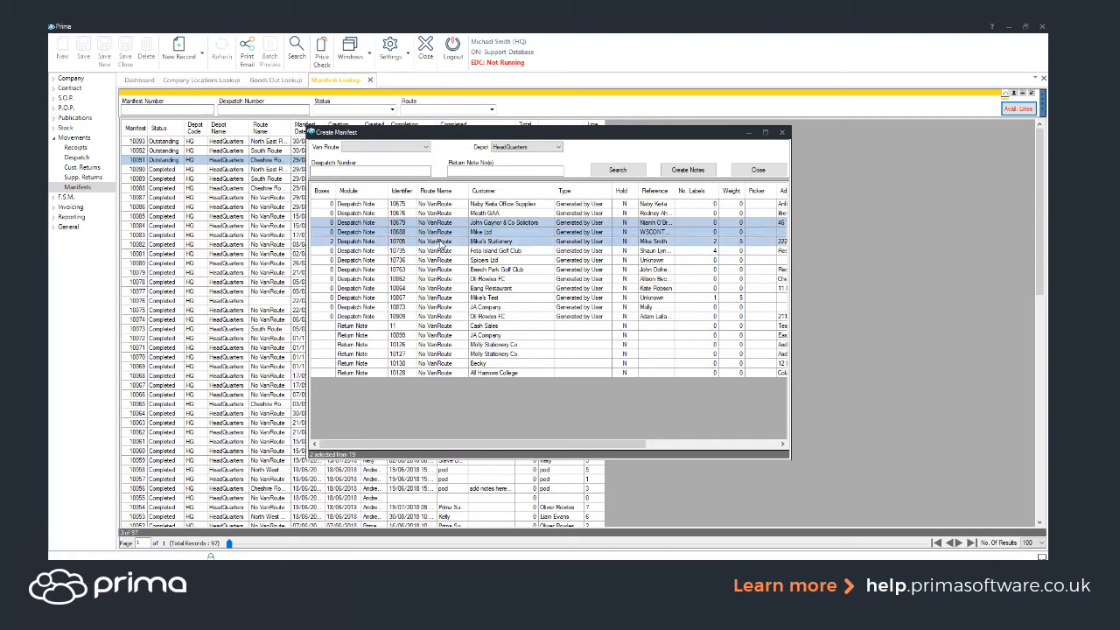
click(688, 170)
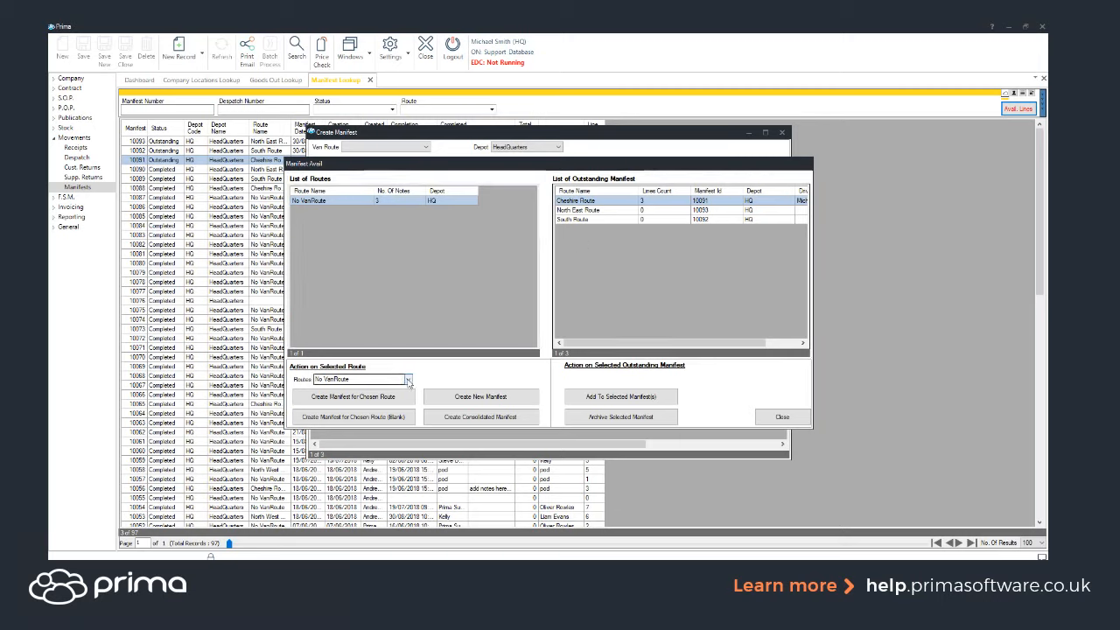
Choose South Route in the route selection, create a new manifest from the three notes, and close the manifest creation windows
click(408, 382)
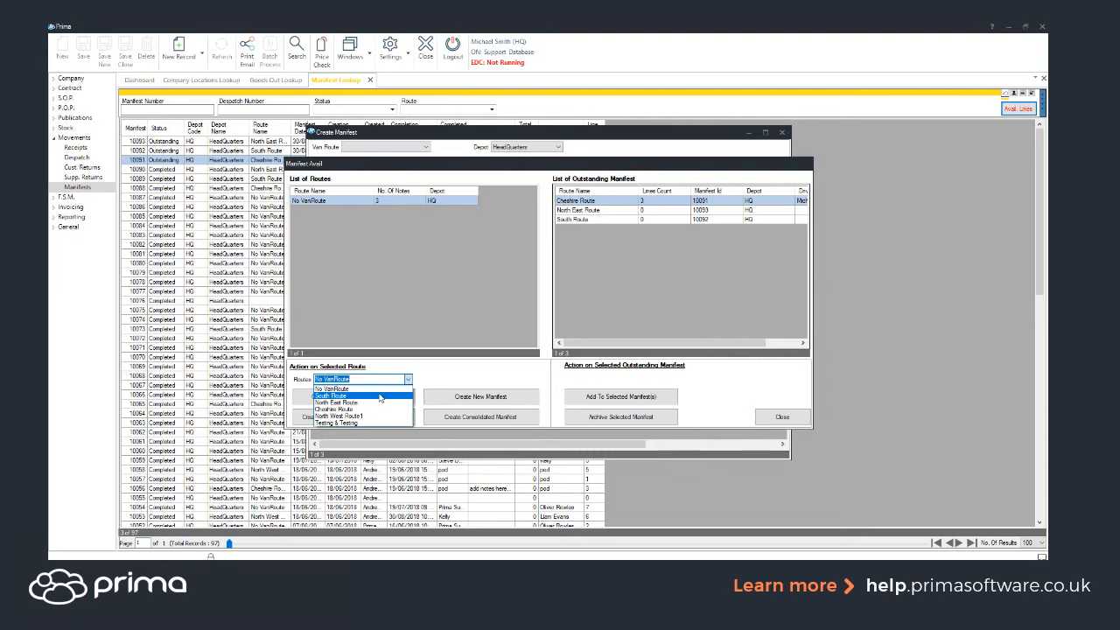
click(379, 397)
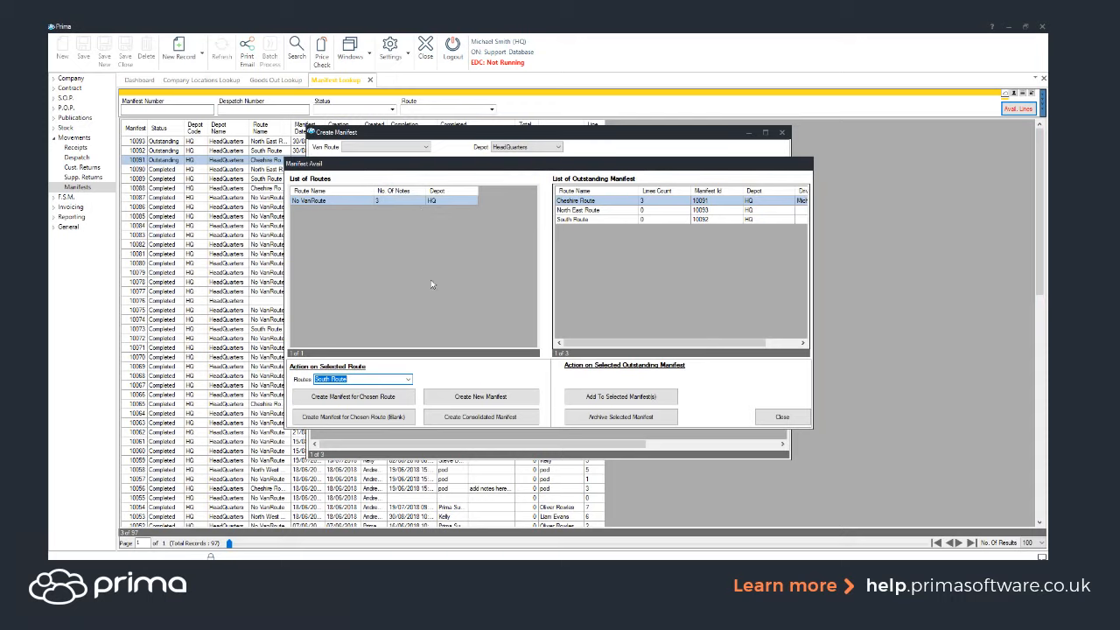
click(394, 285)
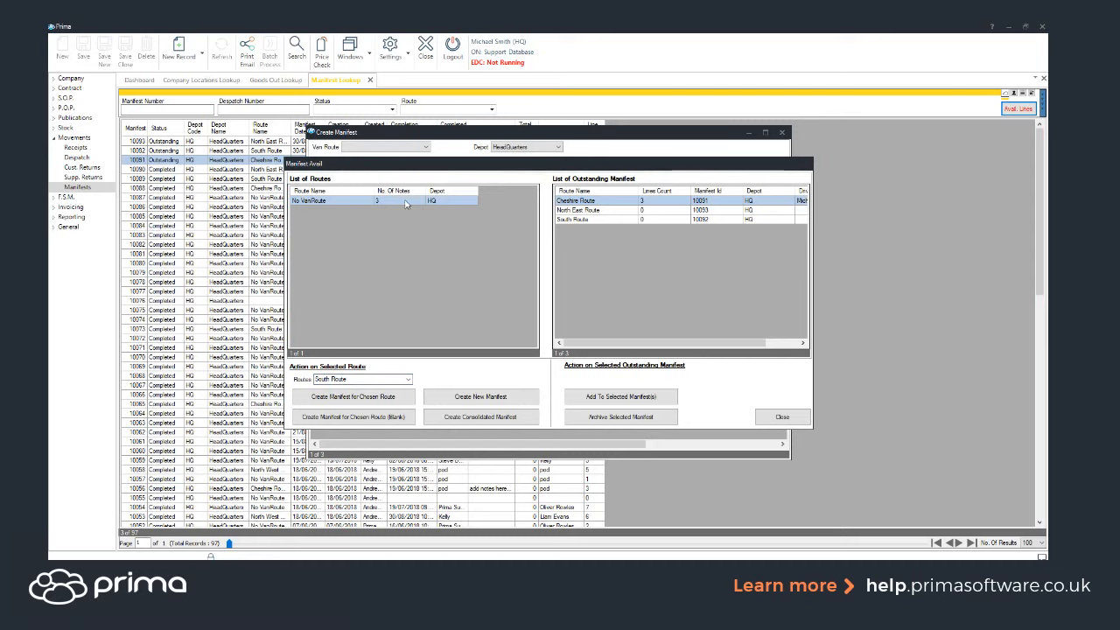
click(470, 395)
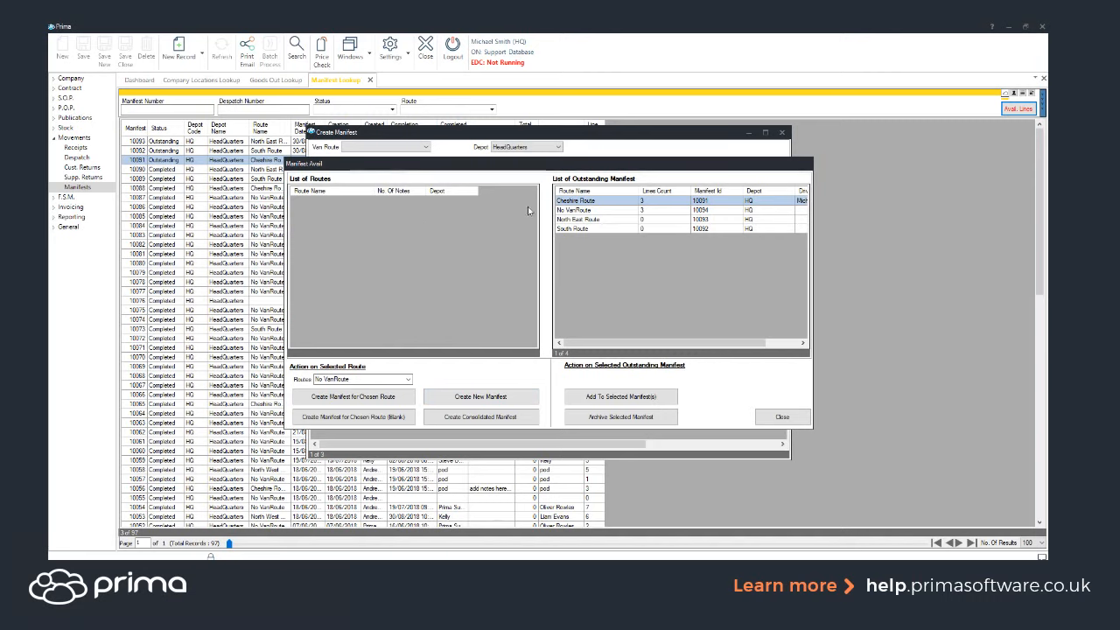
click(602, 210)
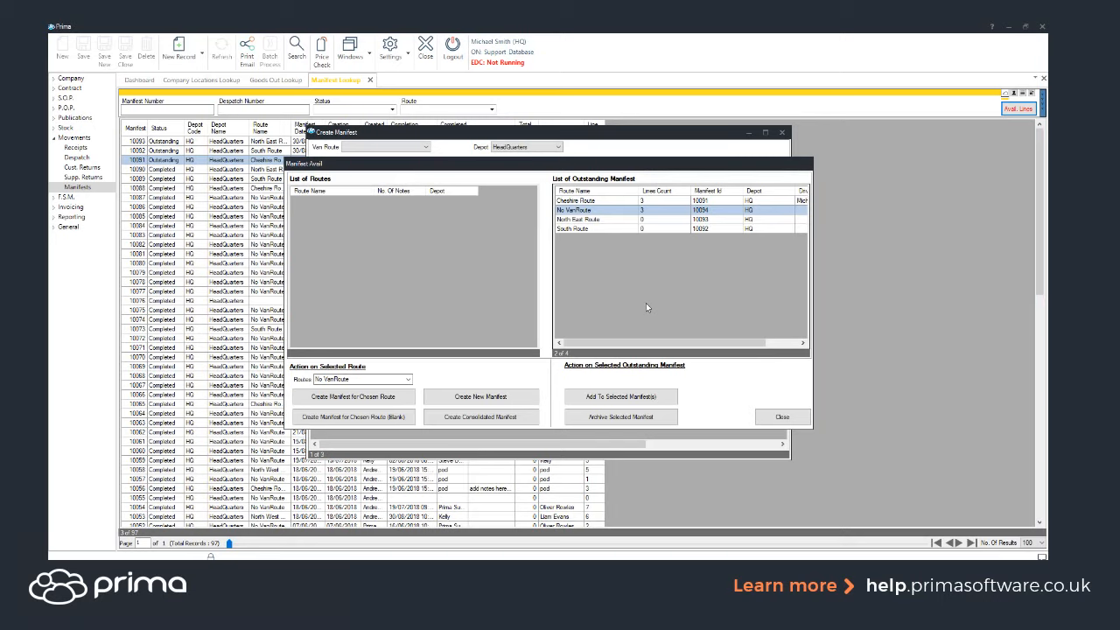
click(774, 427)
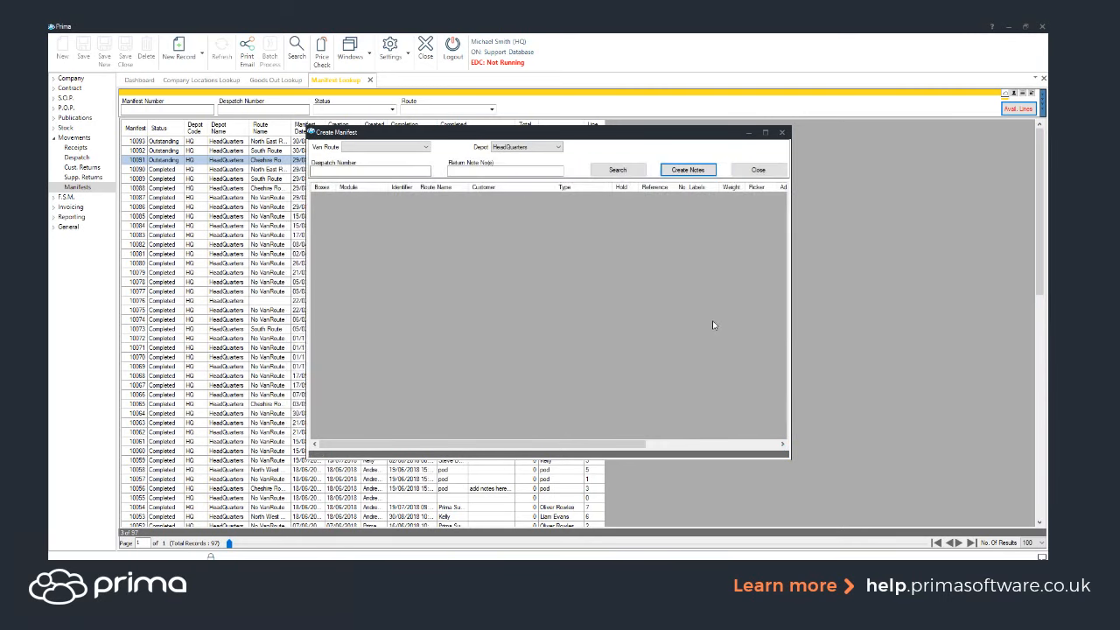
click(758, 172)
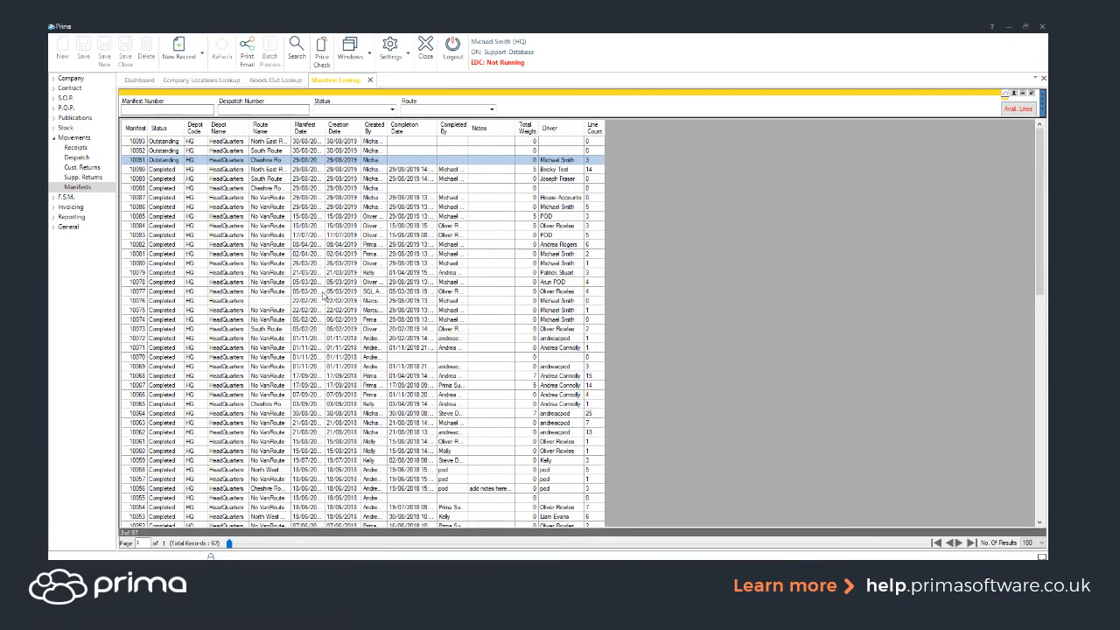
Open the outstanding Cheshire Route manifest, review the items available to add to it, and close that list
click(224, 151)
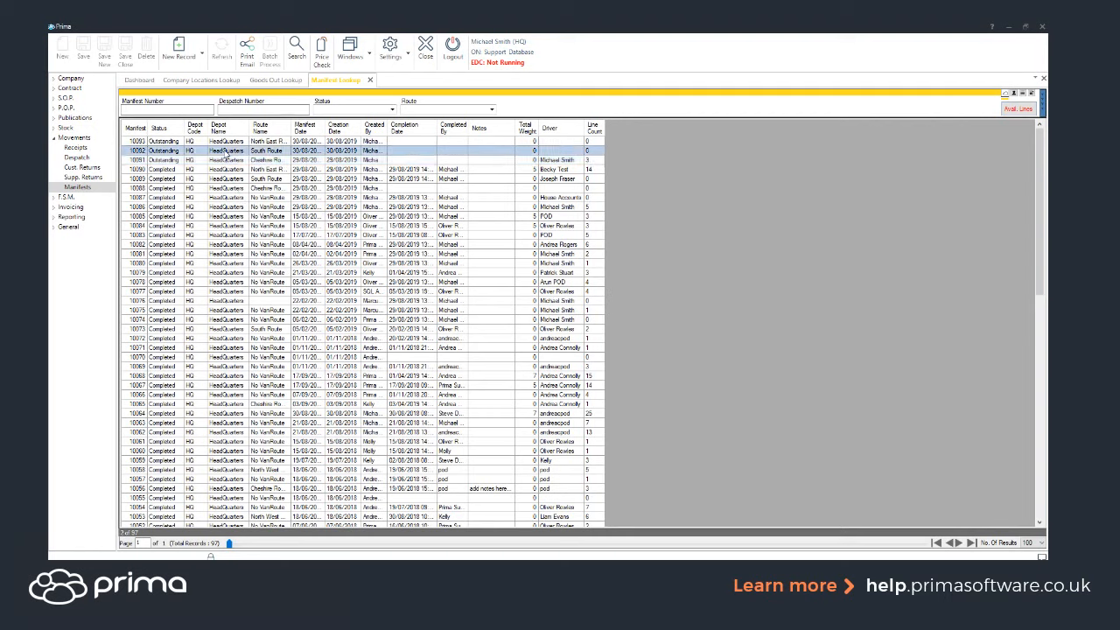
double_click(220, 161)
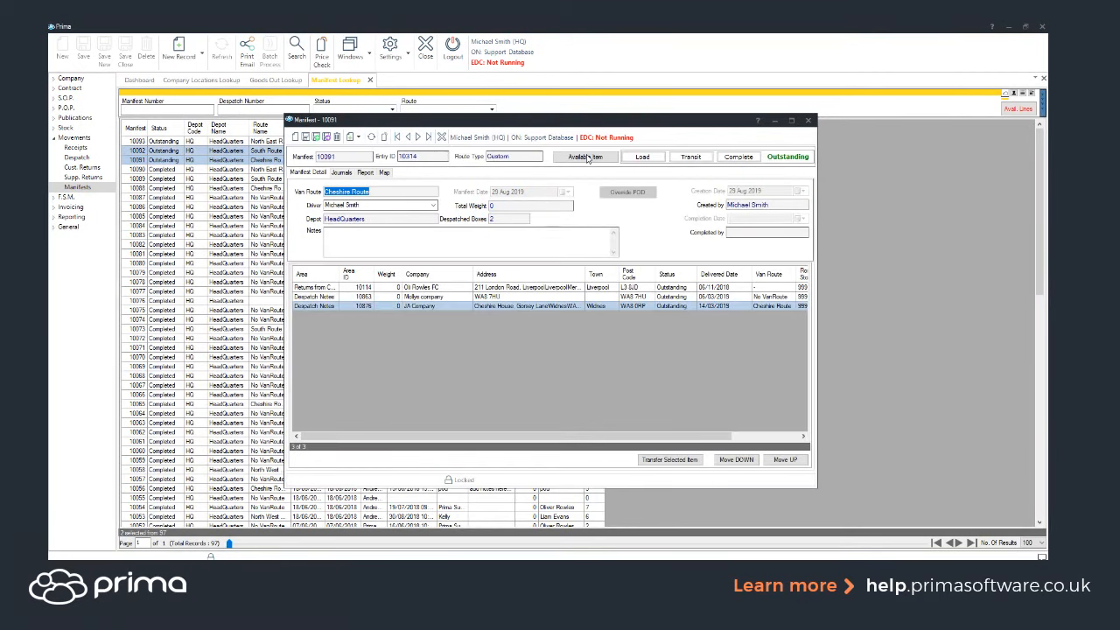
click(588, 159)
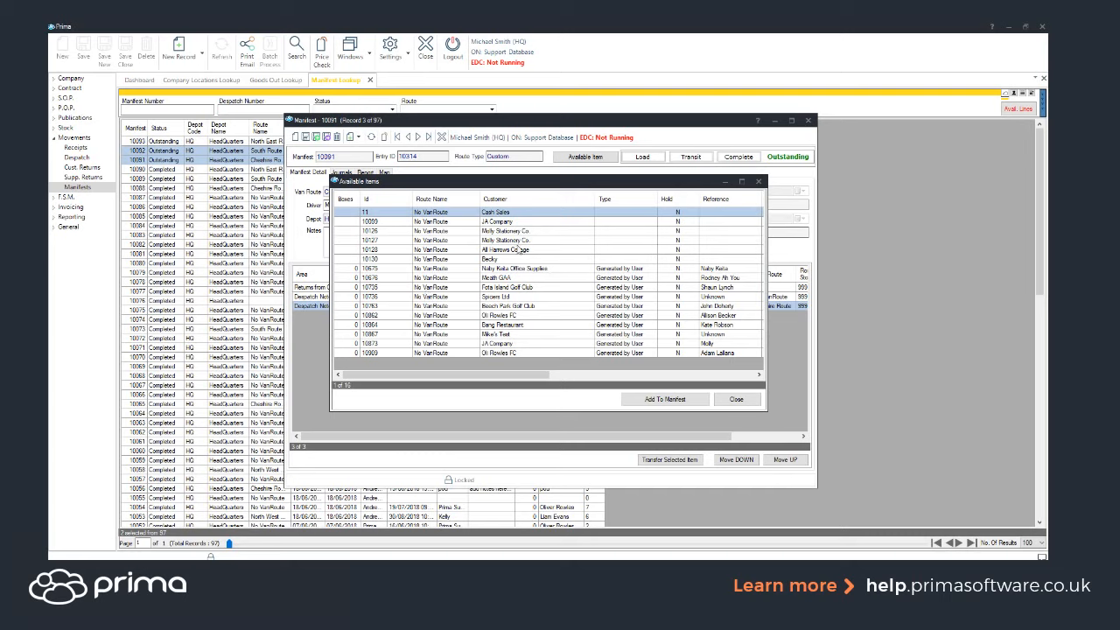
click(390, 252)
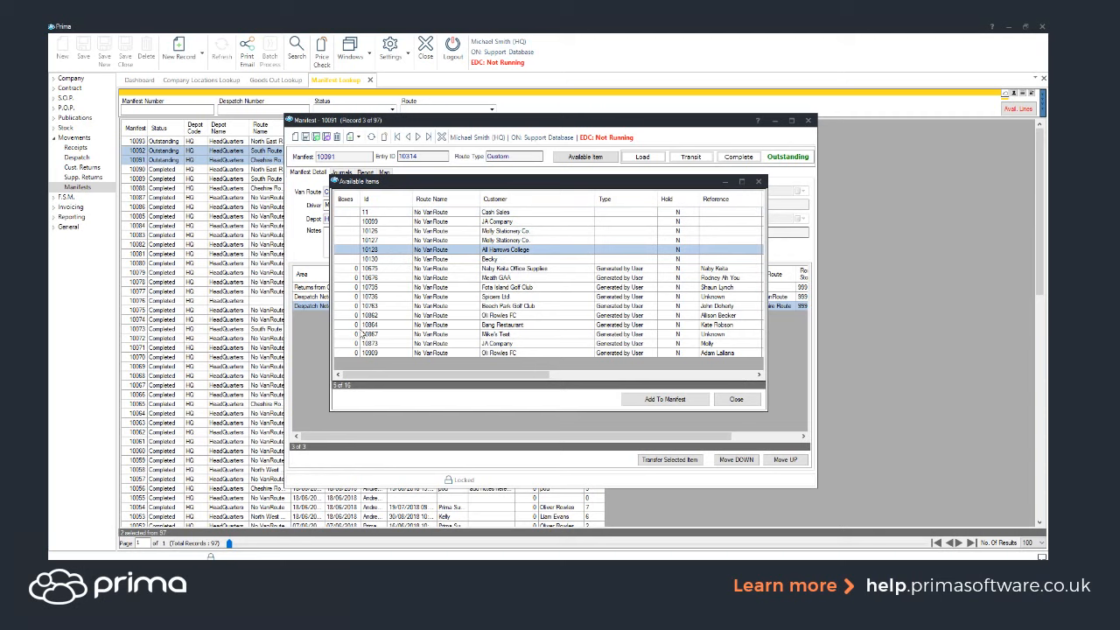
click(748, 405)
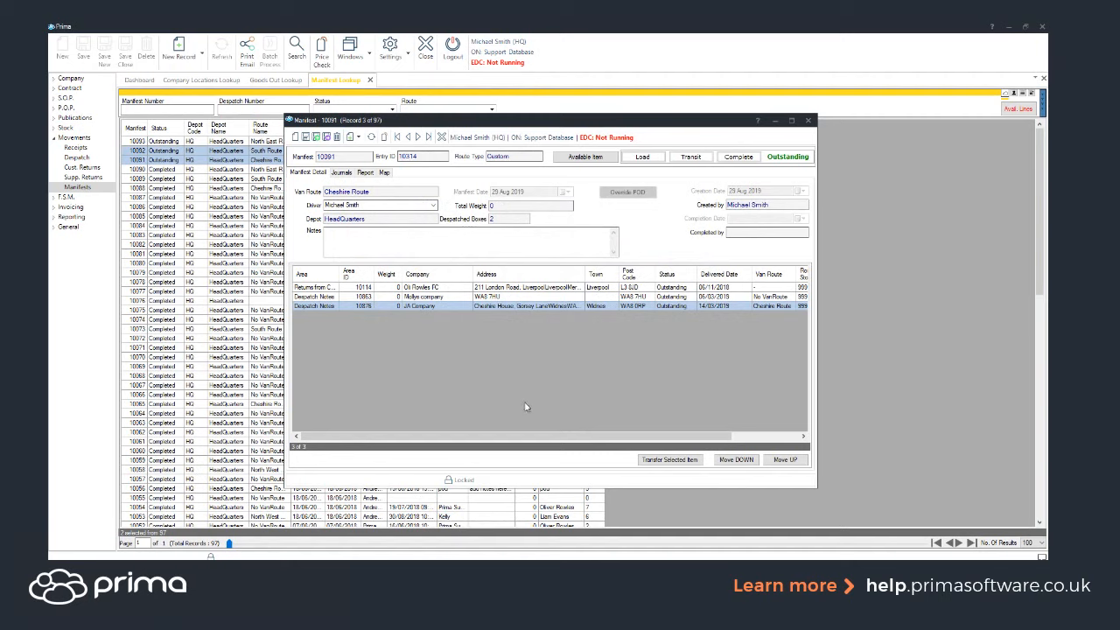
Check which manifests the JA Company despatch note can be transferred to, and inspect the manifest's Despatched Boxes field
click(655, 461)
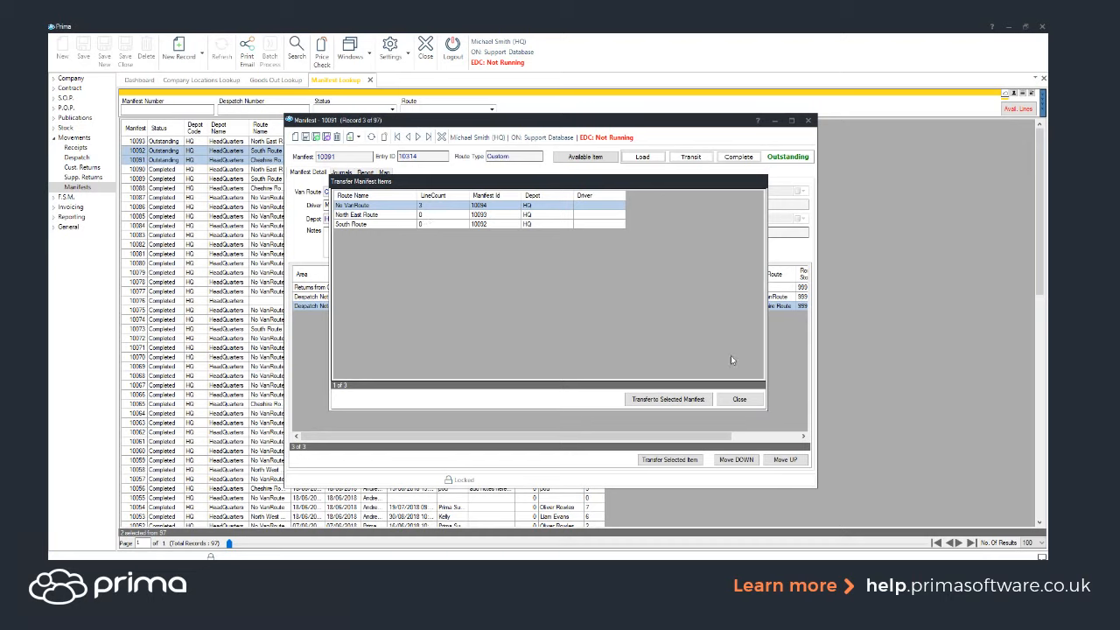
click(740, 400)
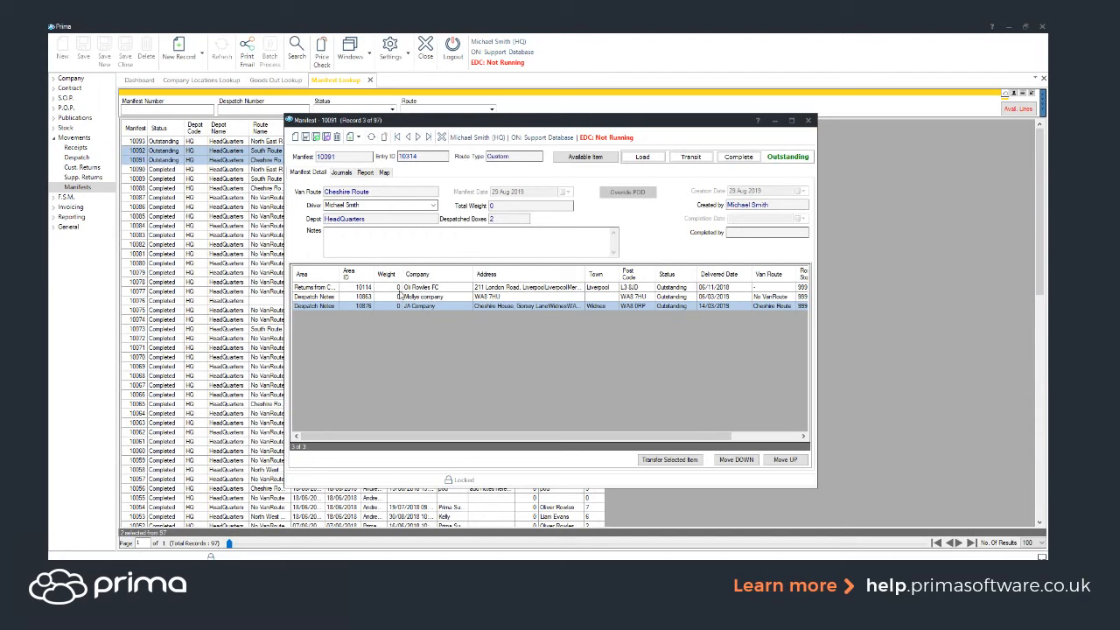
click(498, 219)
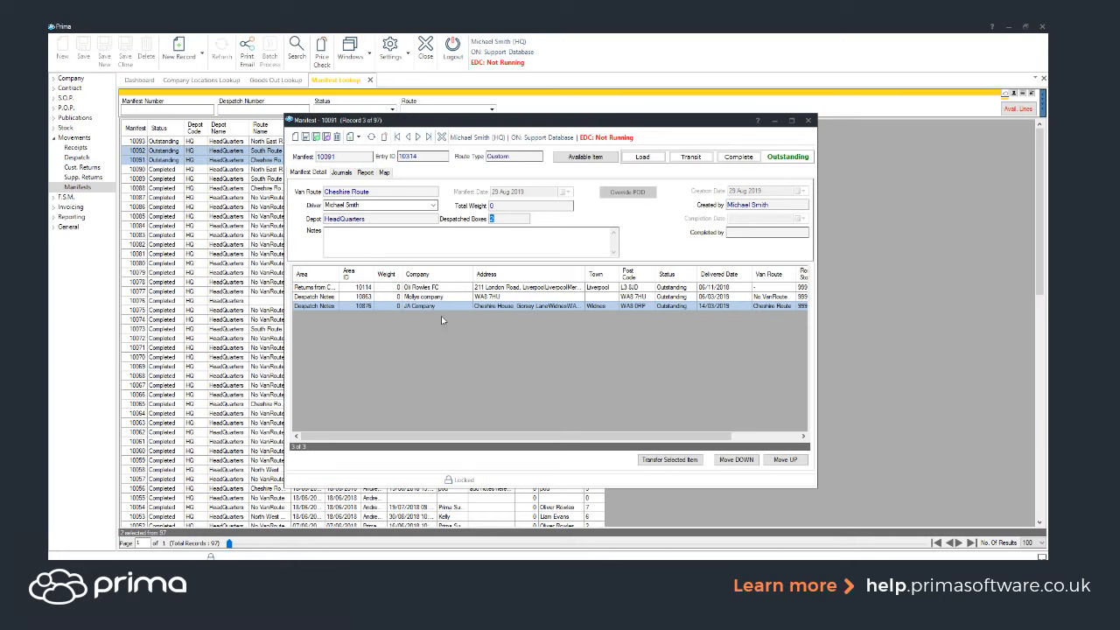
Open the Mollys company despatch note from the manifest and inspect its Number Of Boxes field
click(427, 298)
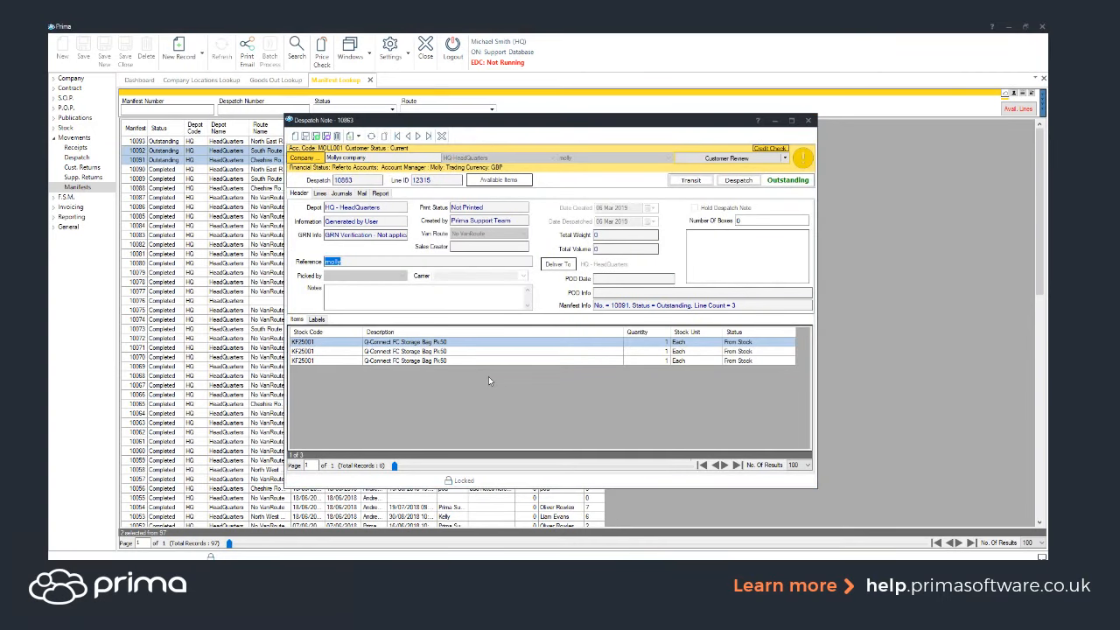
key(Escape)
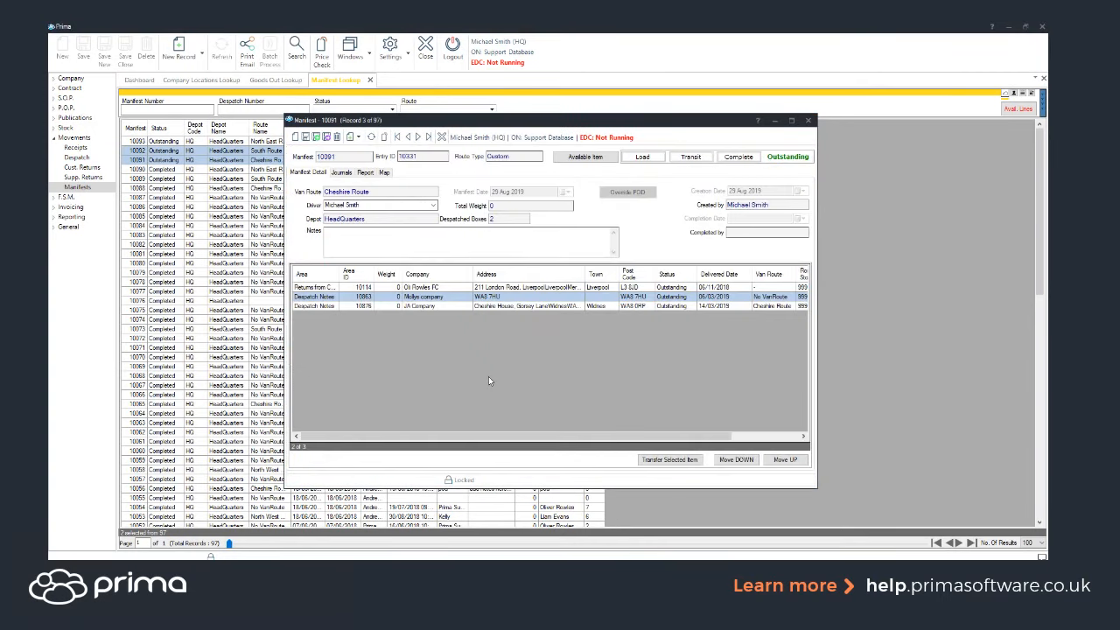
double_click(478, 297)
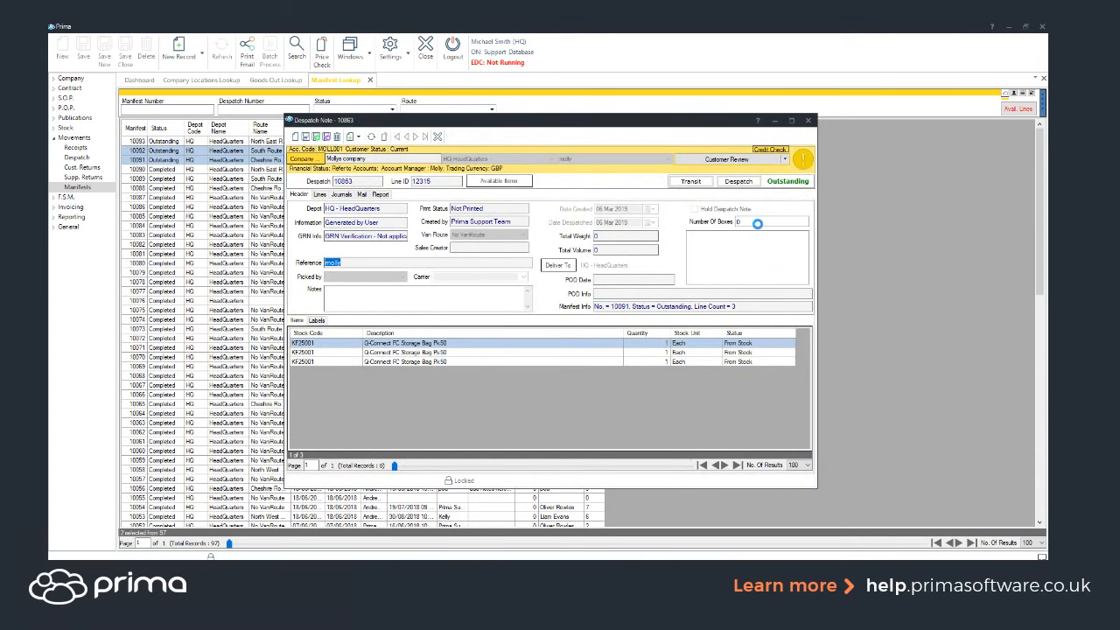
click(759, 224)
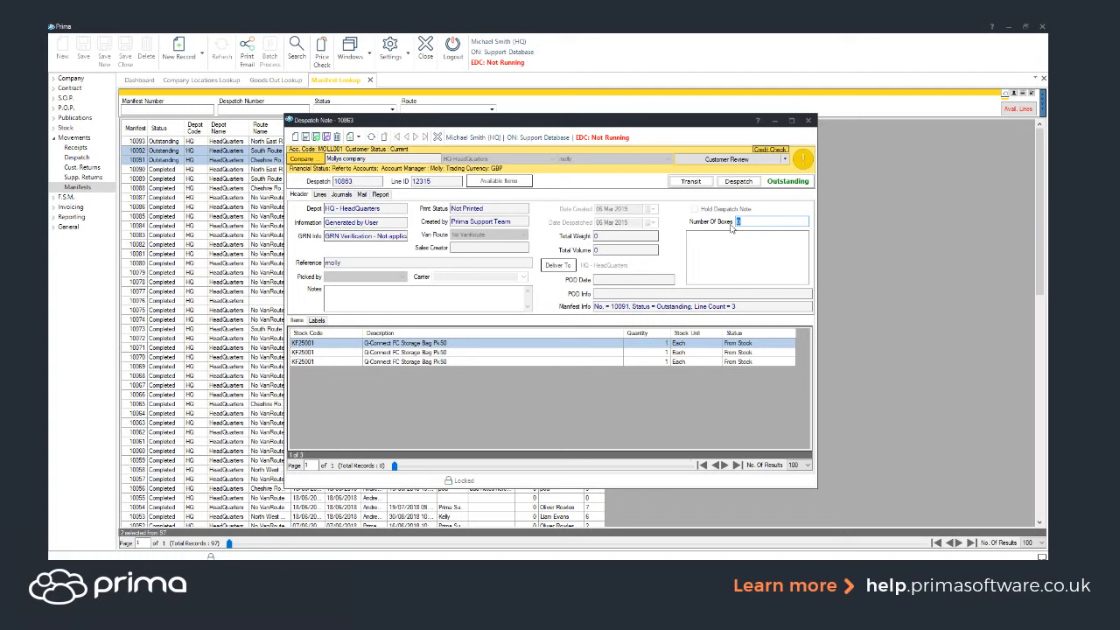
Save the Mollys company despatch note with 3 boxes, close it, and refresh the manifest to check its Despatched Boxes field
text(3)
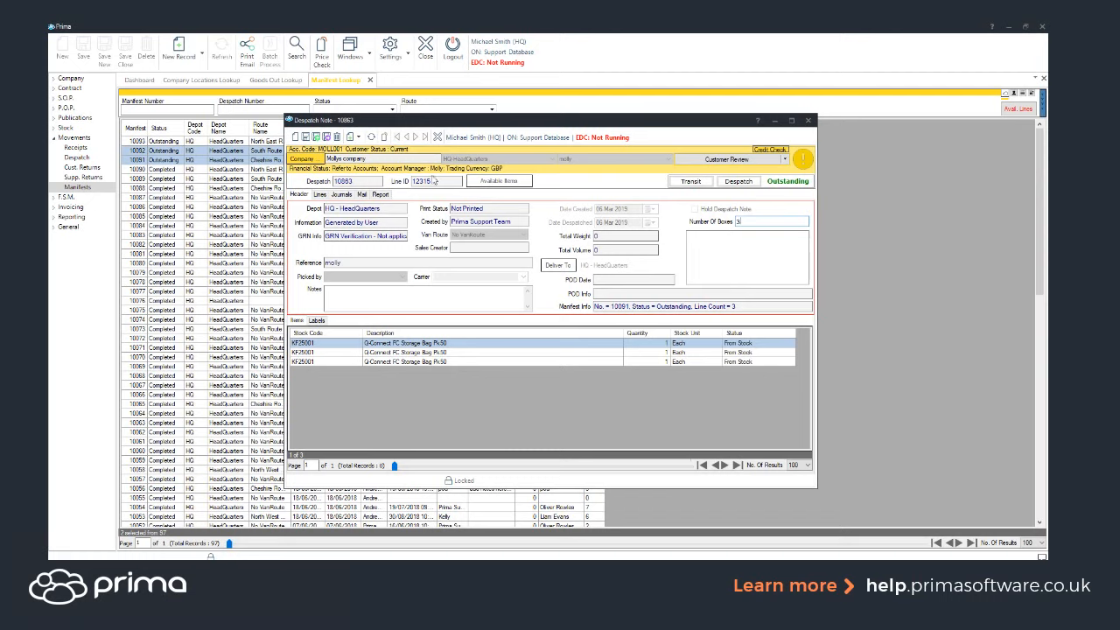
click(305, 138)
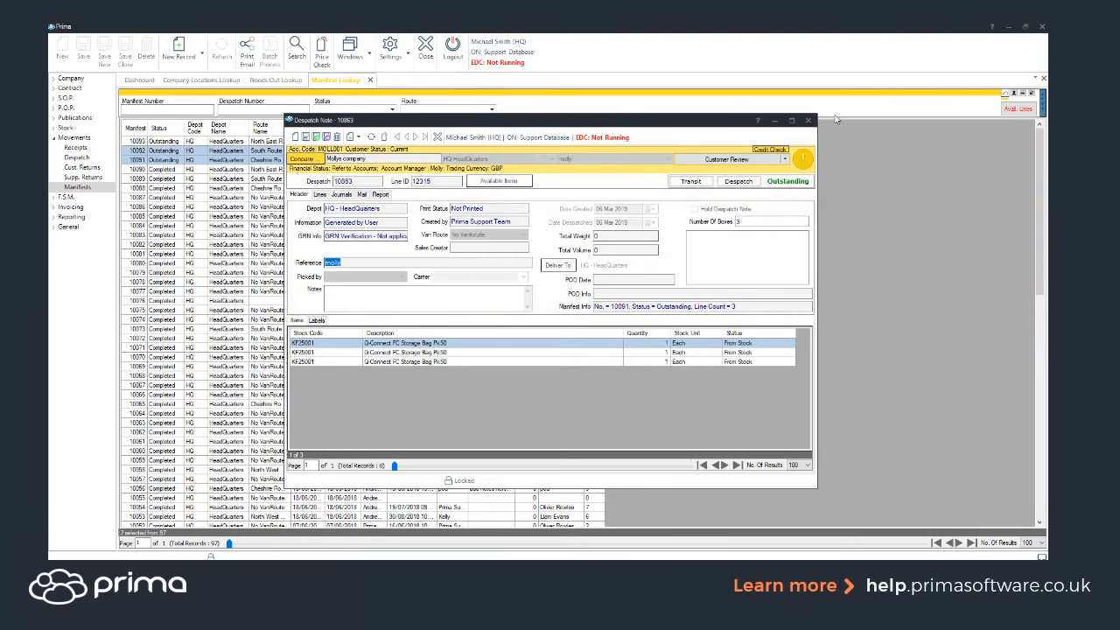
click(808, 121)
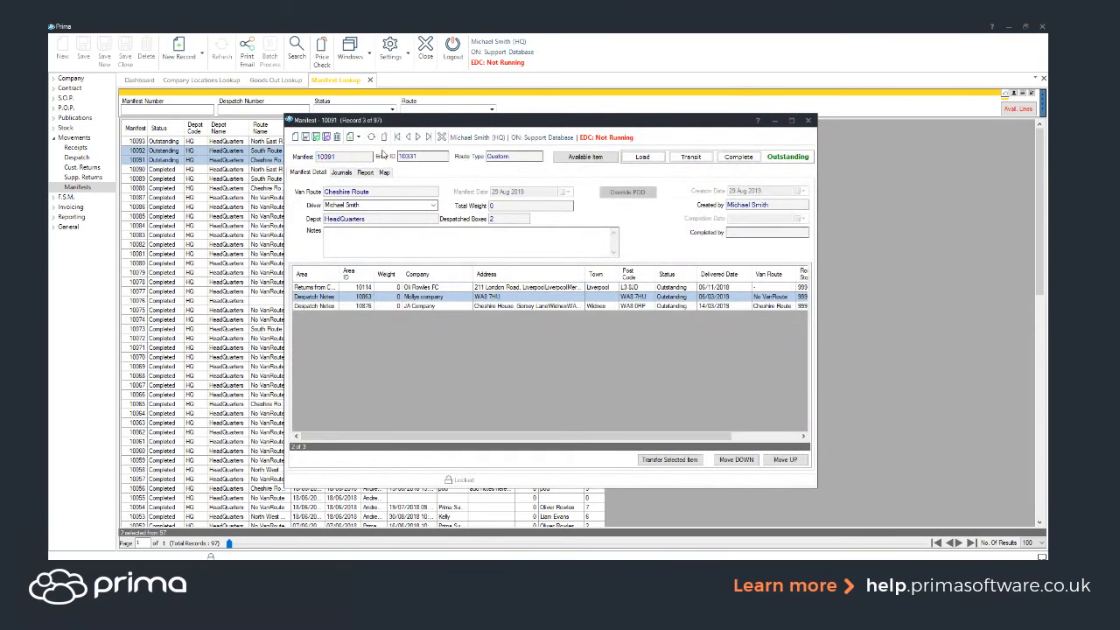
click(371, 137)
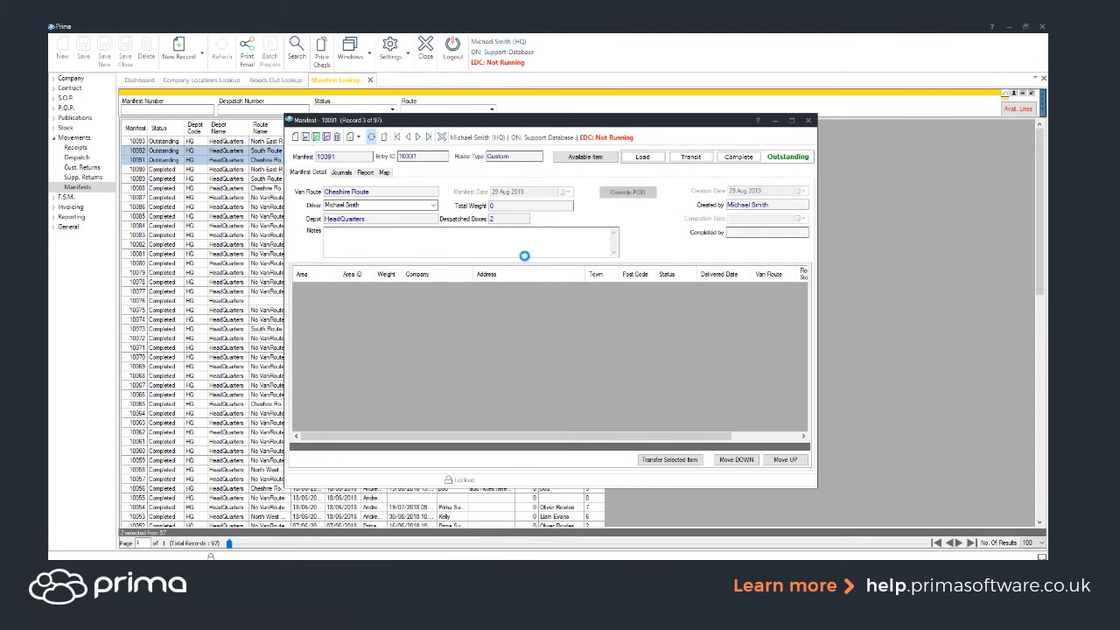
drag(524, 218, 446, 215)
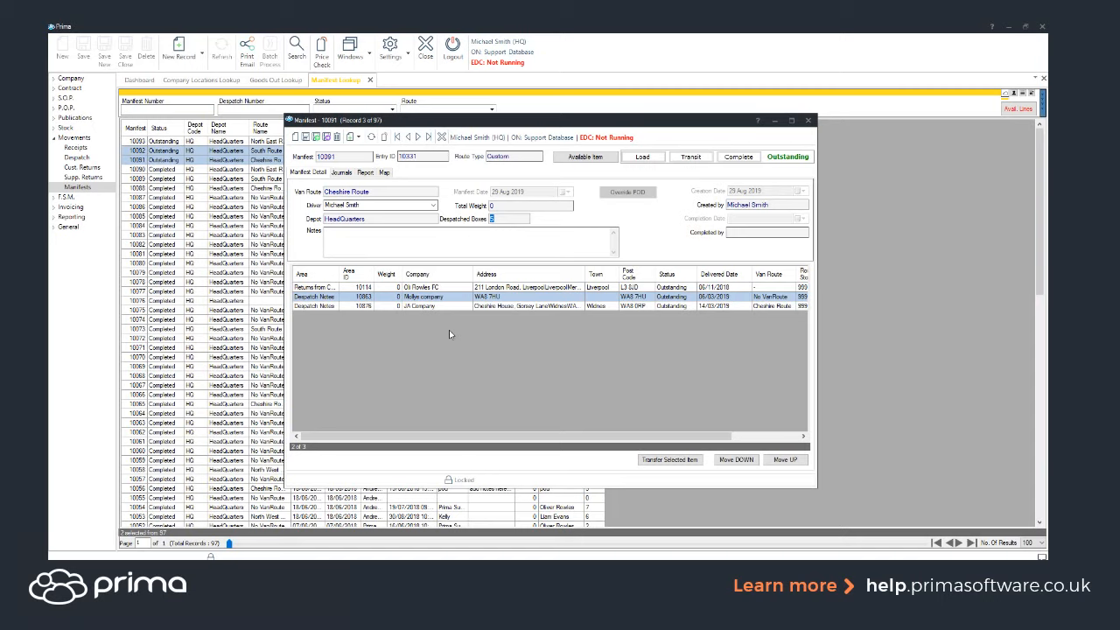
Move the Liverpool return down one place in the manifest, viewing the delivery route on the map before and after the change
click(384, 172)
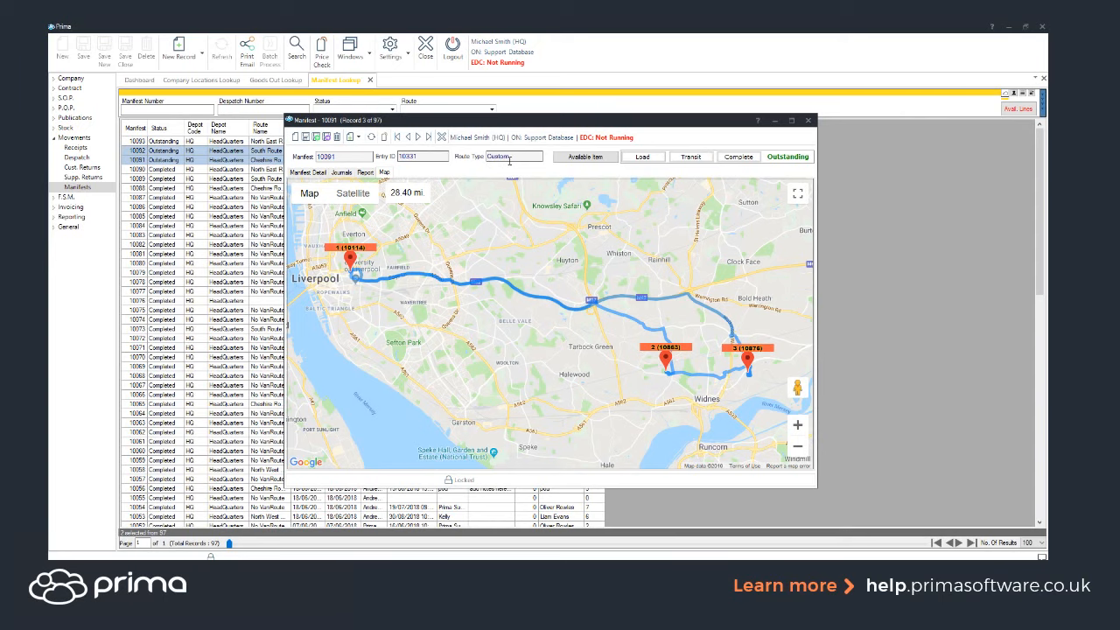
click(307, 172)
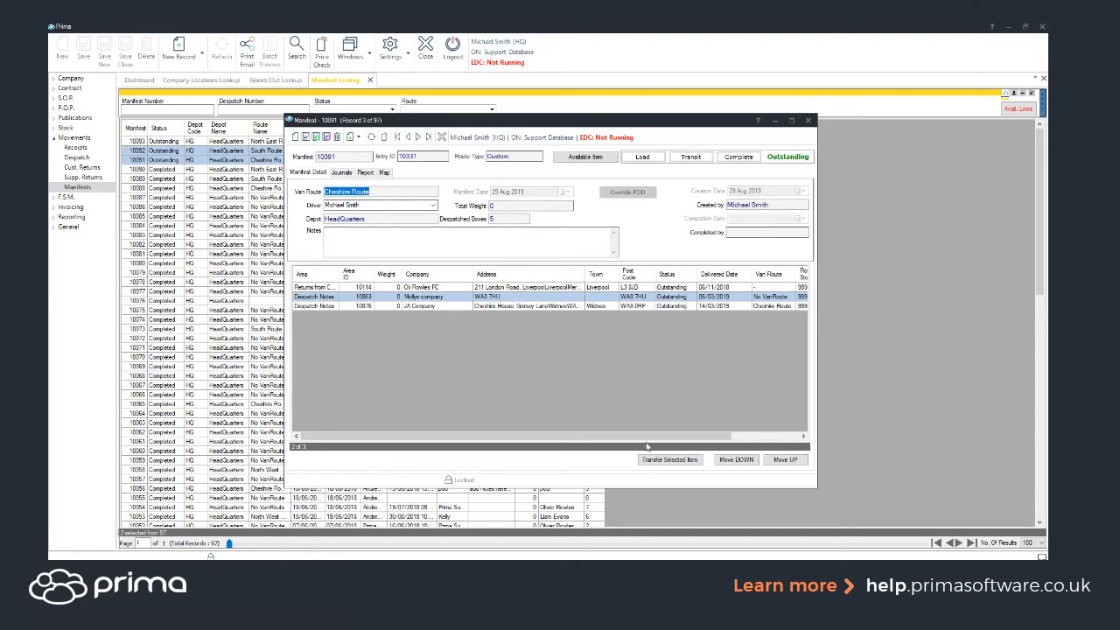
click(424, 291)
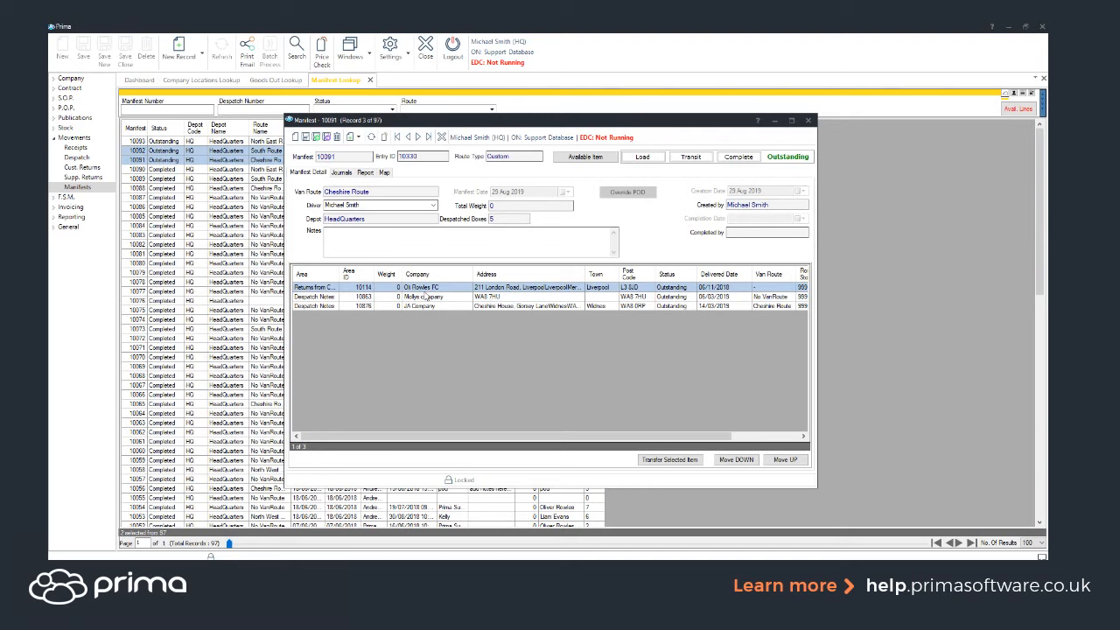
click(735, 459)
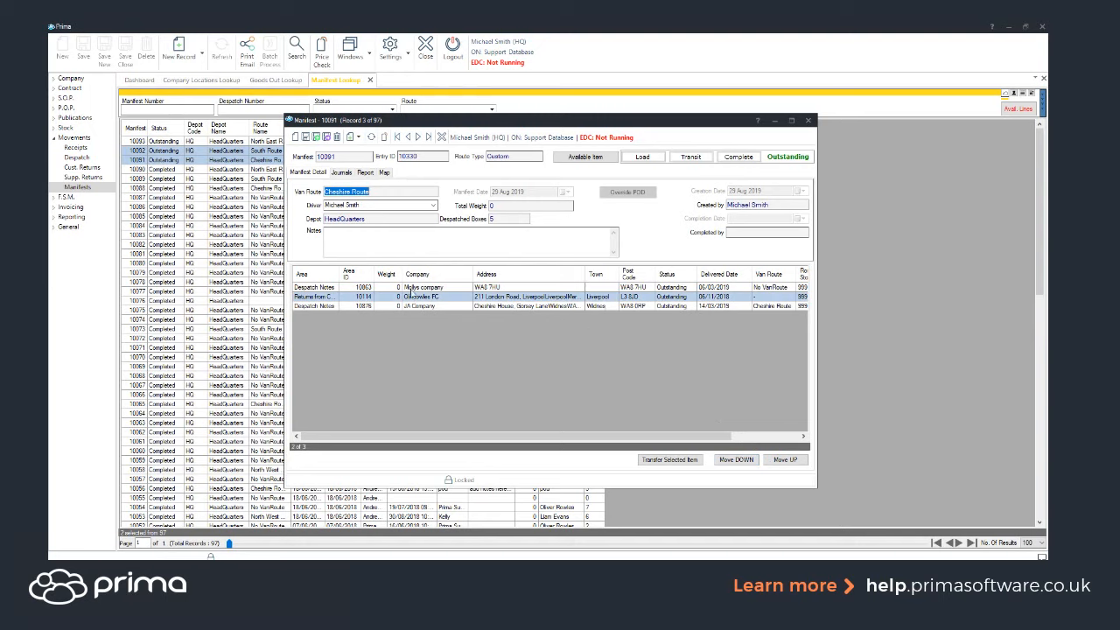
click(384, 173)
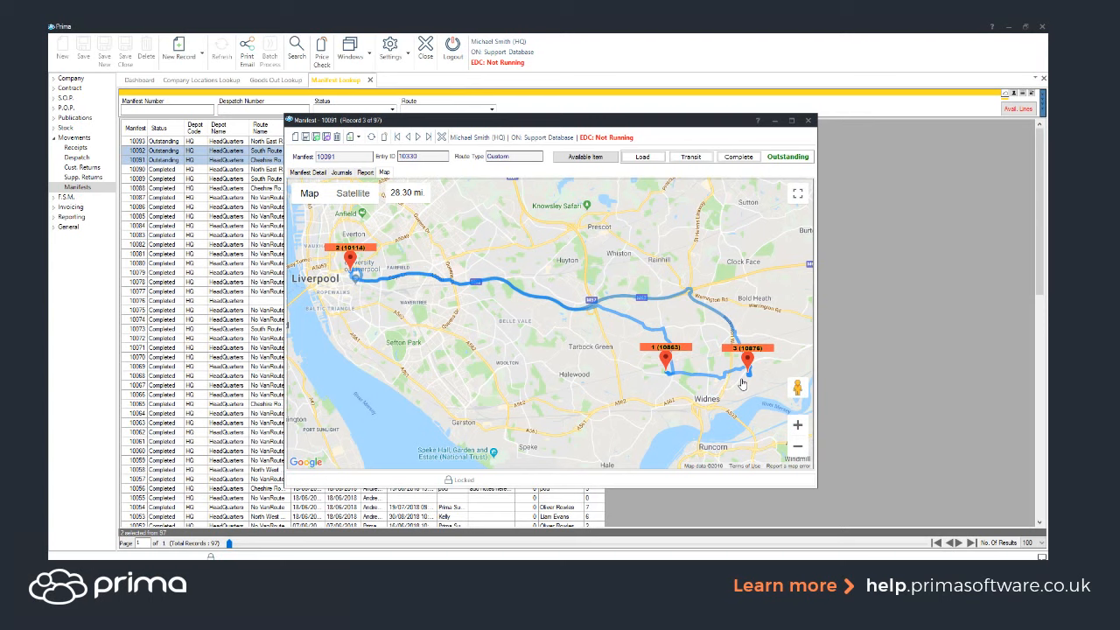
Preview the standard route on the manifest's map and apply it in place of the custom route
right_click(532, 360)
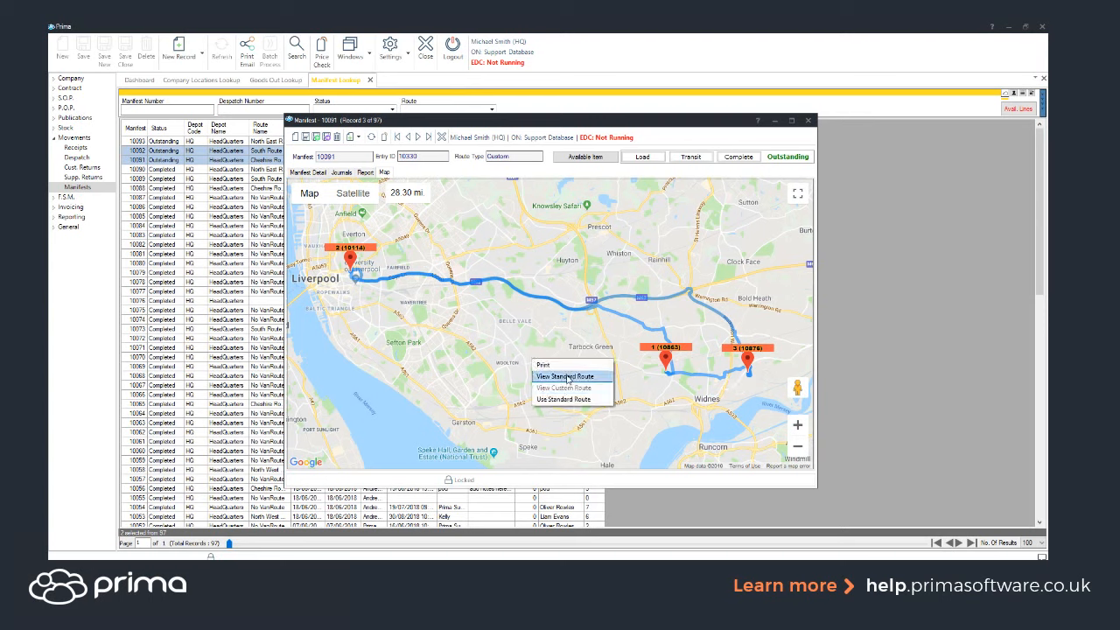
click(565, 376)
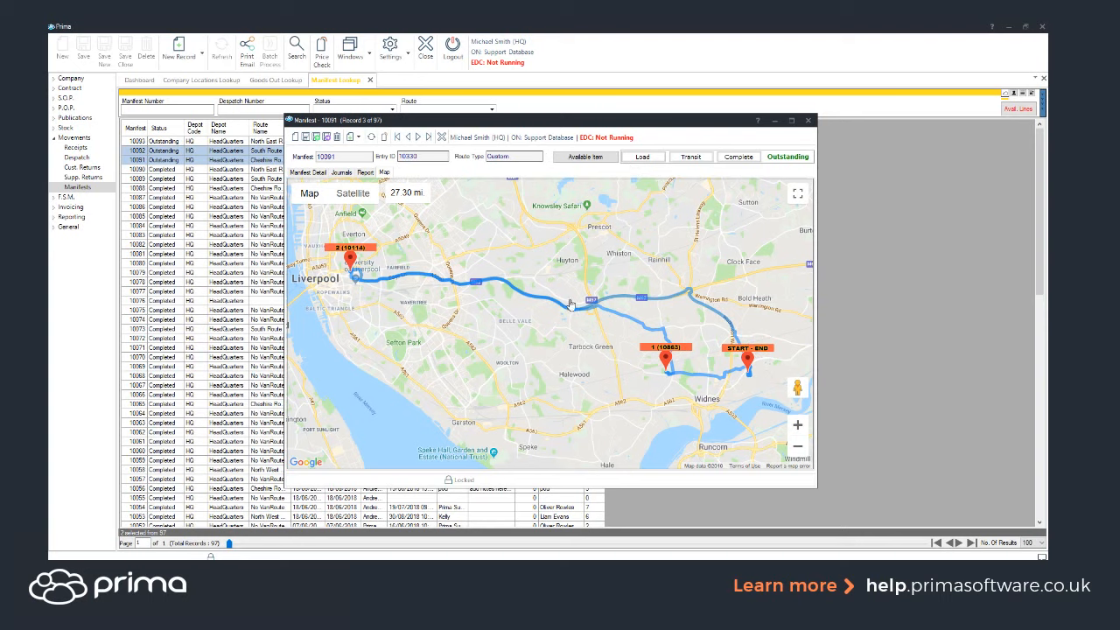
right_click(521, 341)
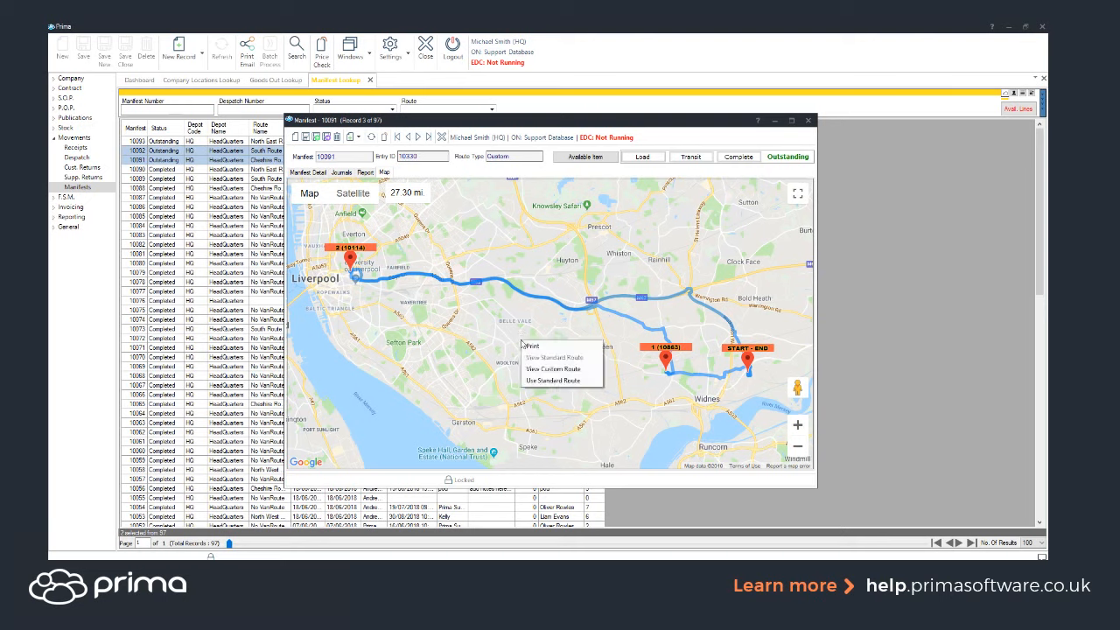
click(562, 381)
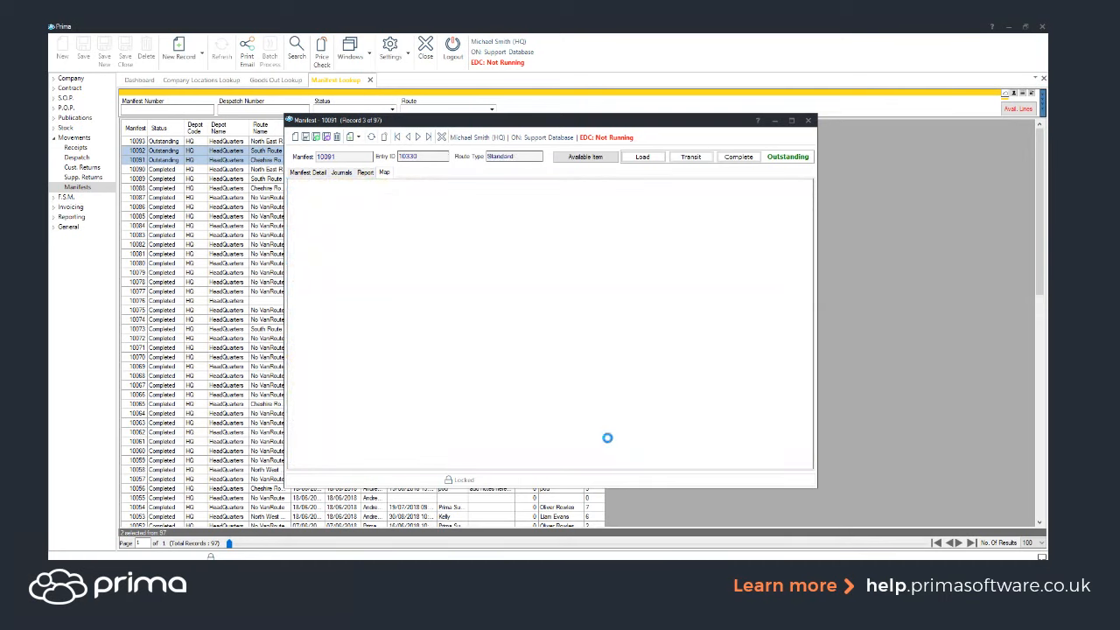
key(Return)
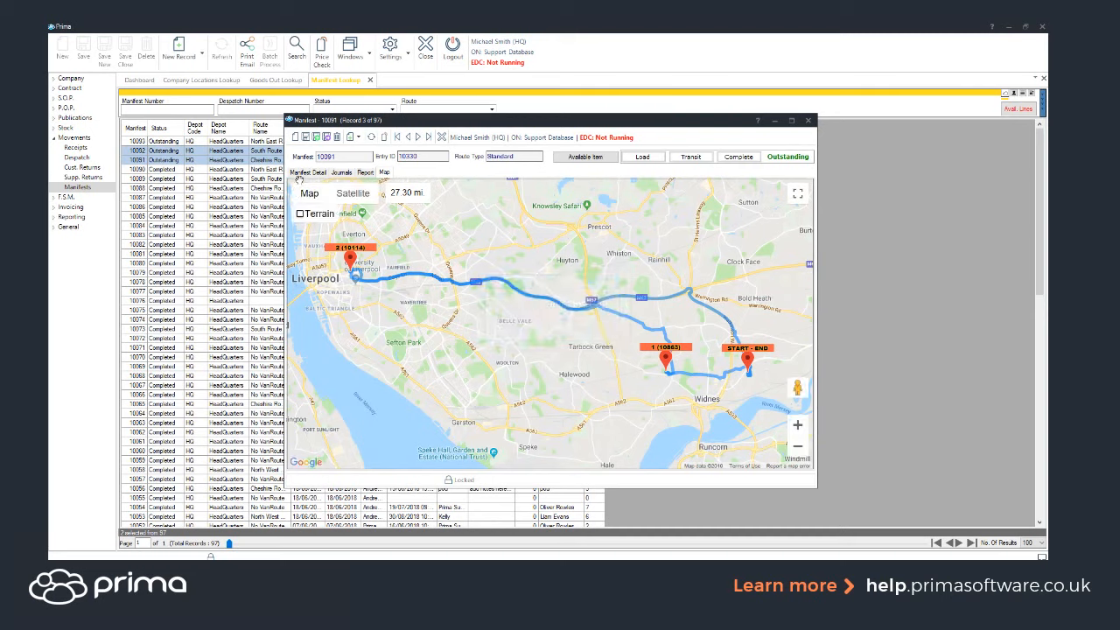
Review the item order and line statuses in the manifest's details, and close the manifest
click(310, 173)
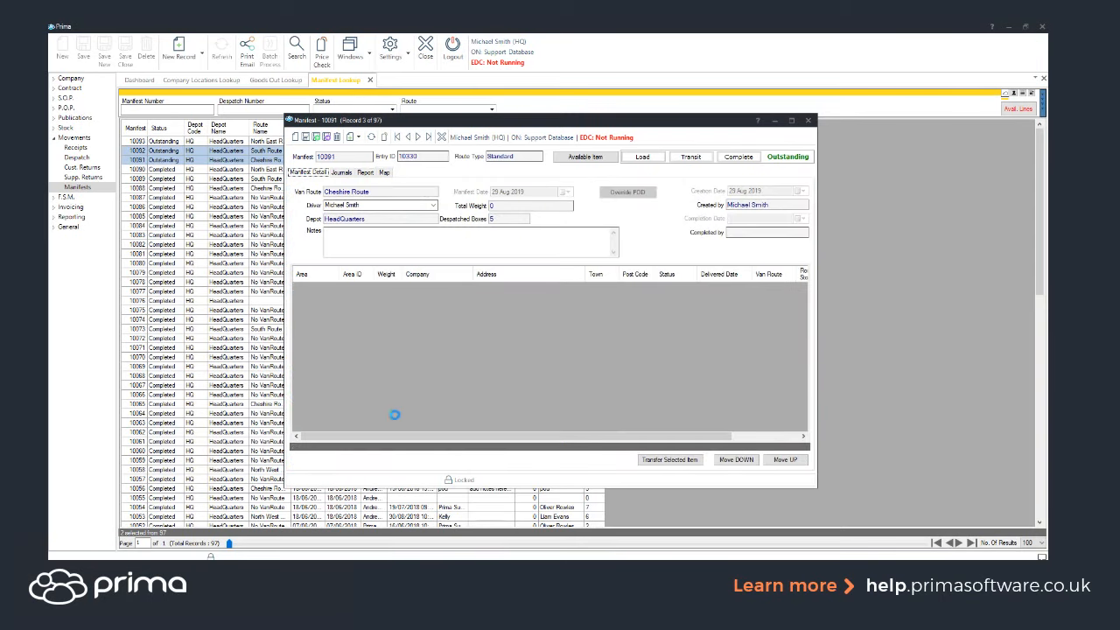
click(505, 305)
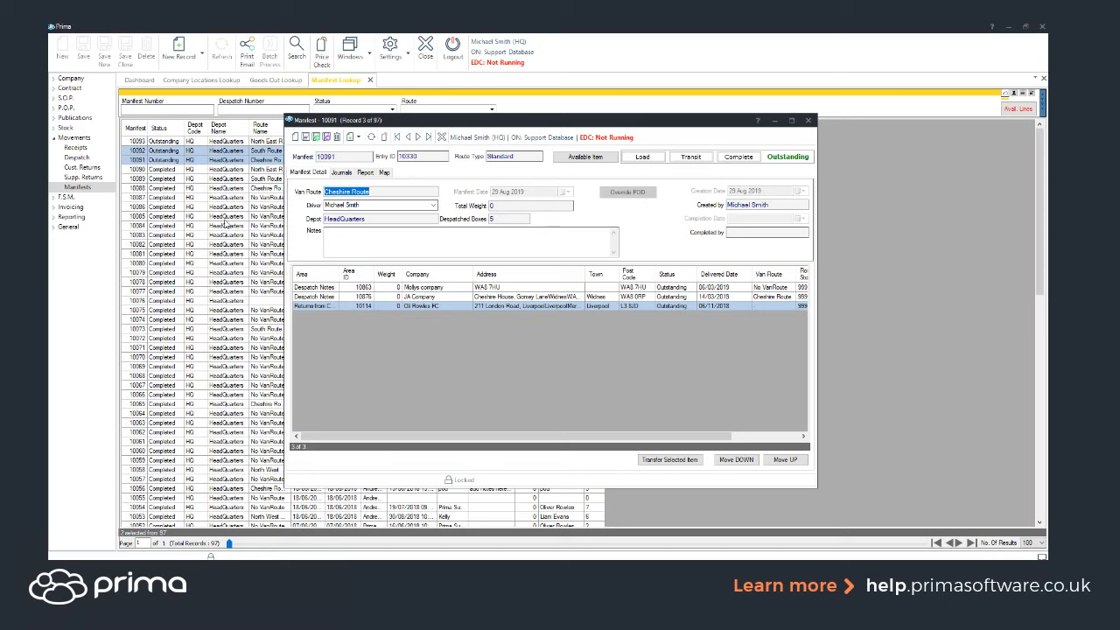
click(421, 288)
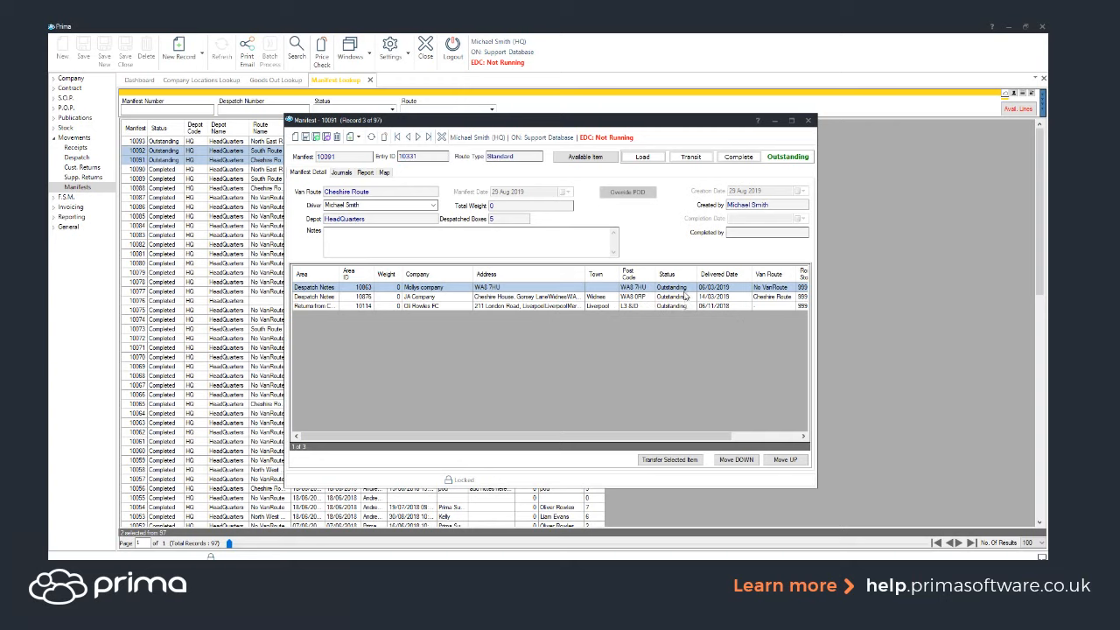
click(200, 222)
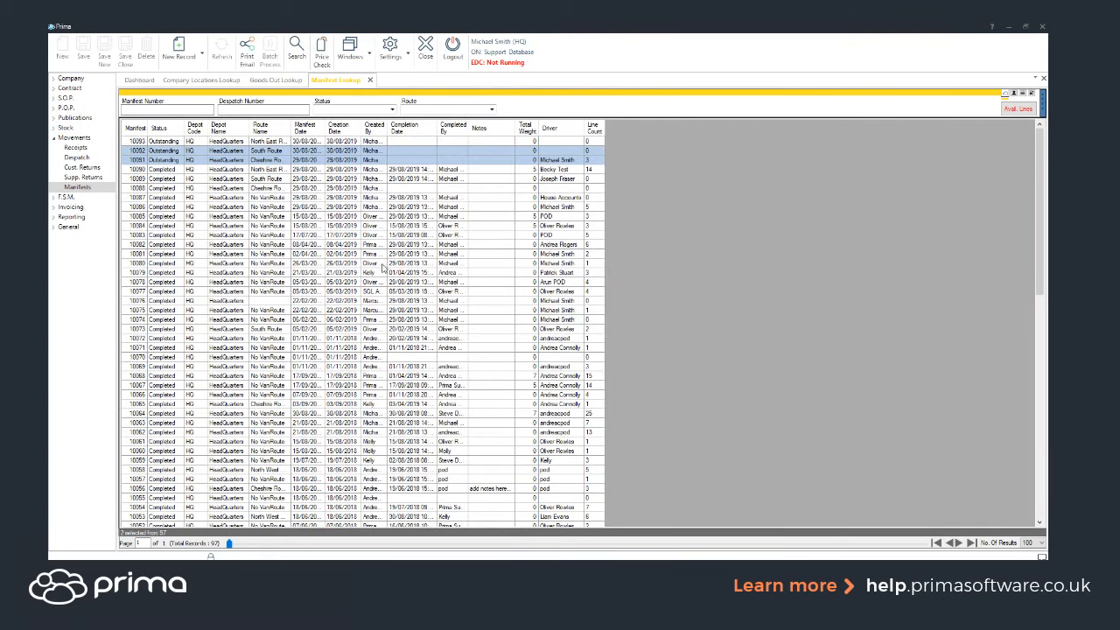
Open the completed manifest 10082 from the manifest lookup, inspect its details, and close it
click(382, 236)
click(378, 265)
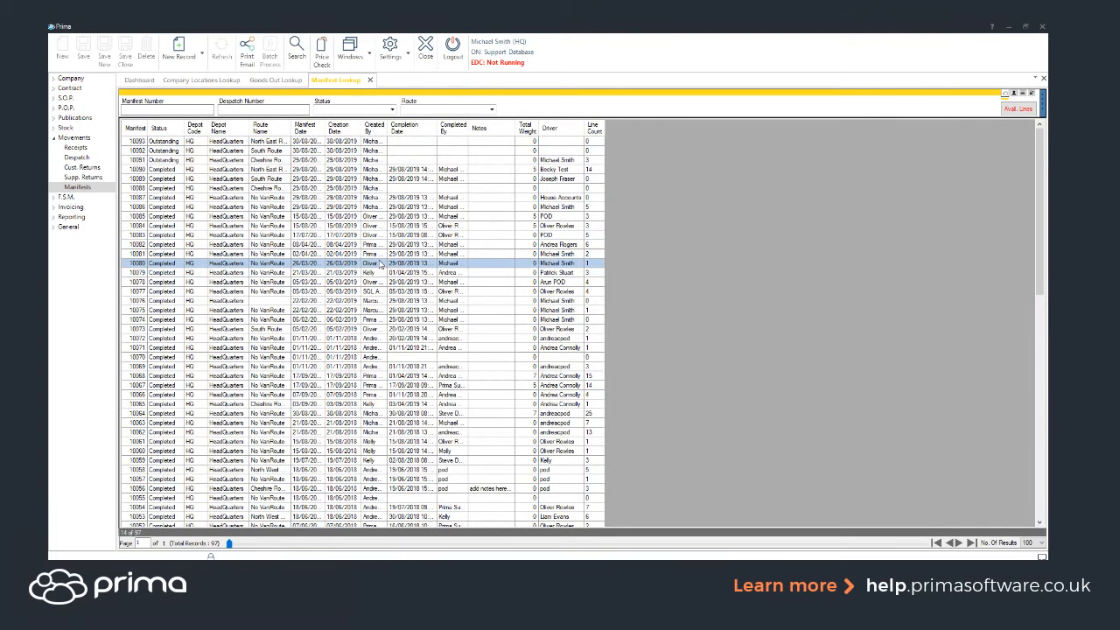
click(384, 245)
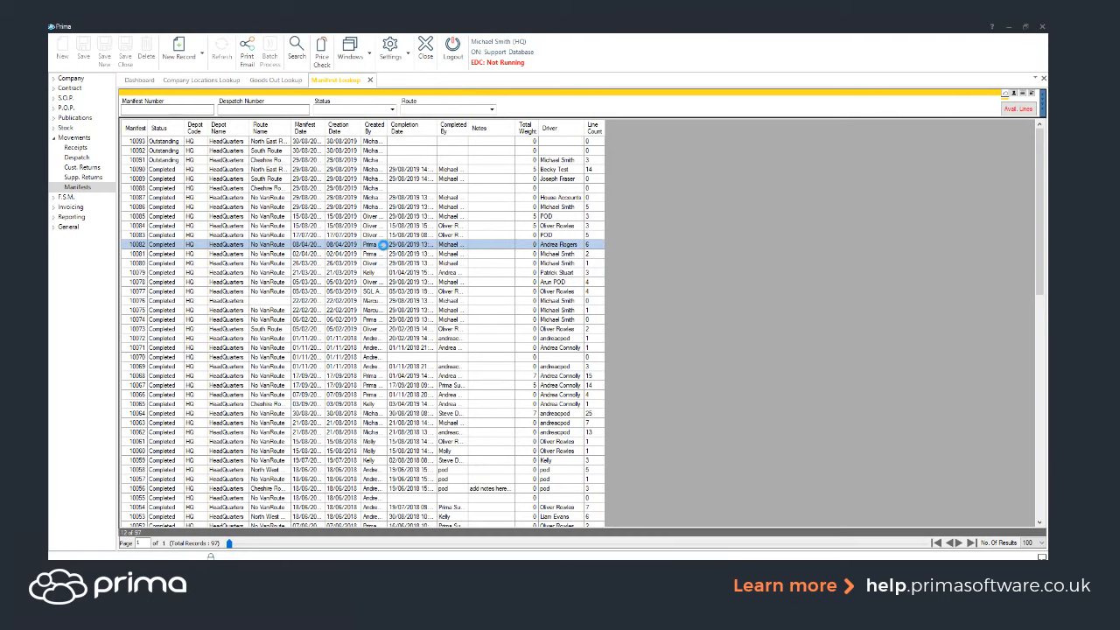
shift+click(295, 441)
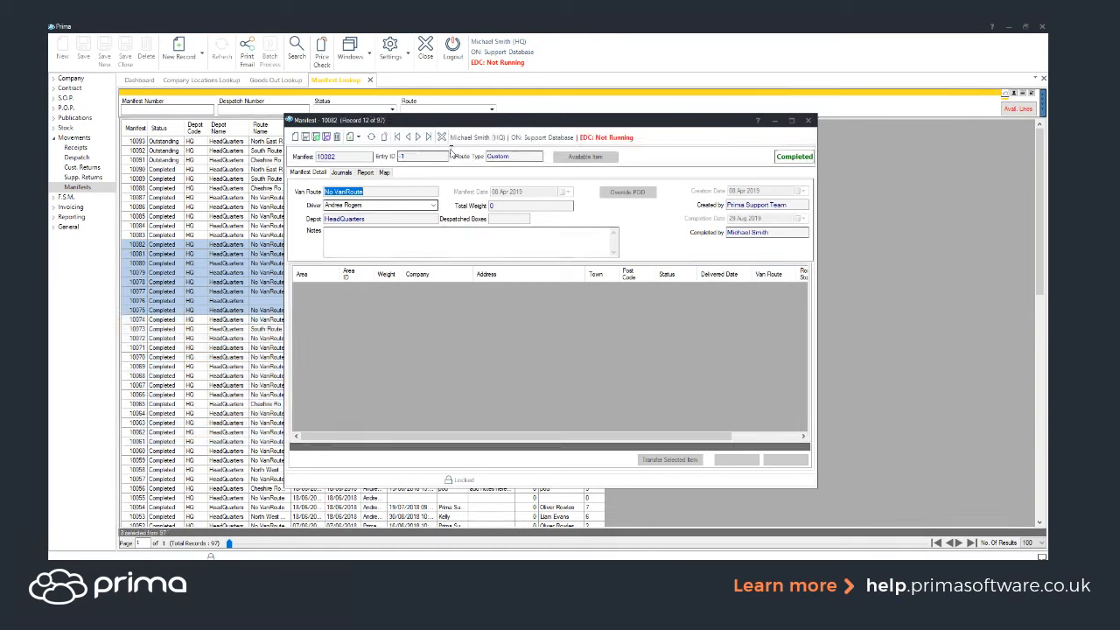
click(808, 120)
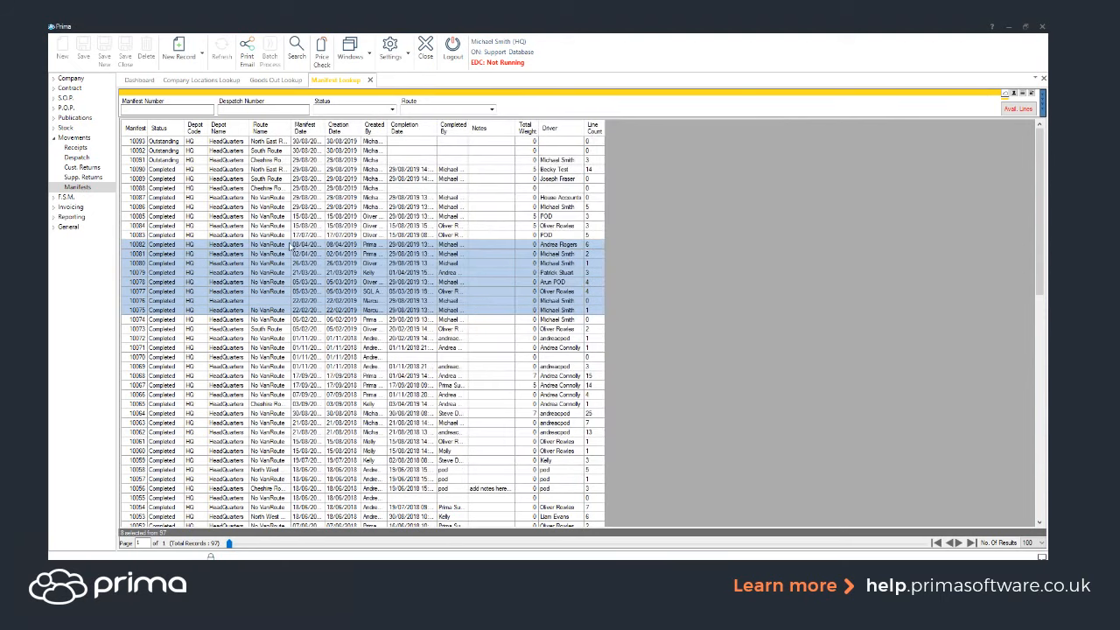
click(518, 243)
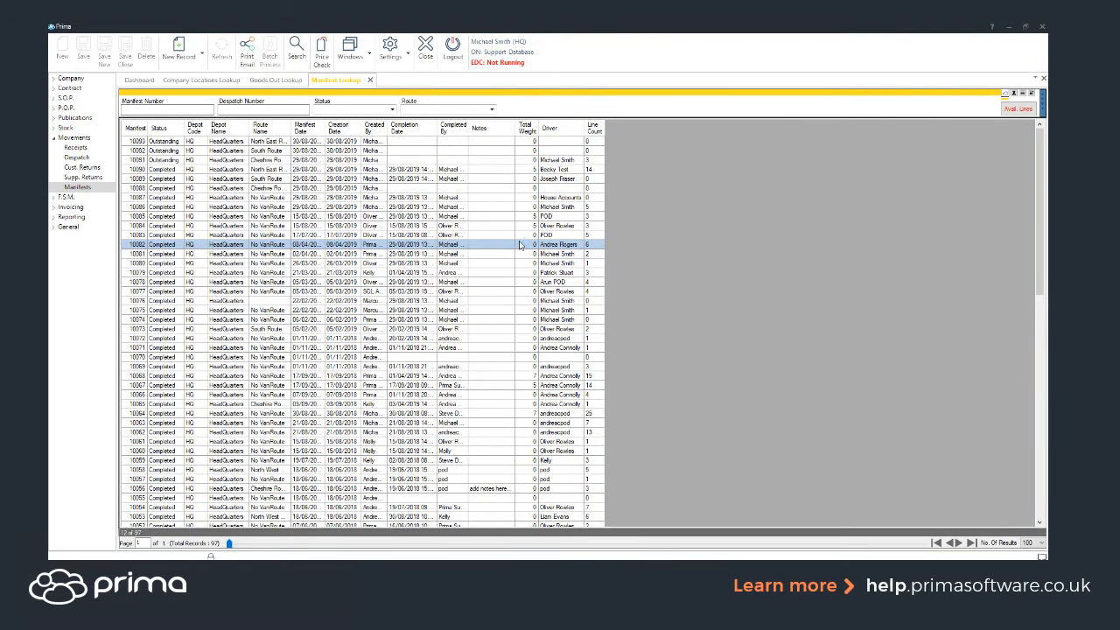
double_click(519, 245)
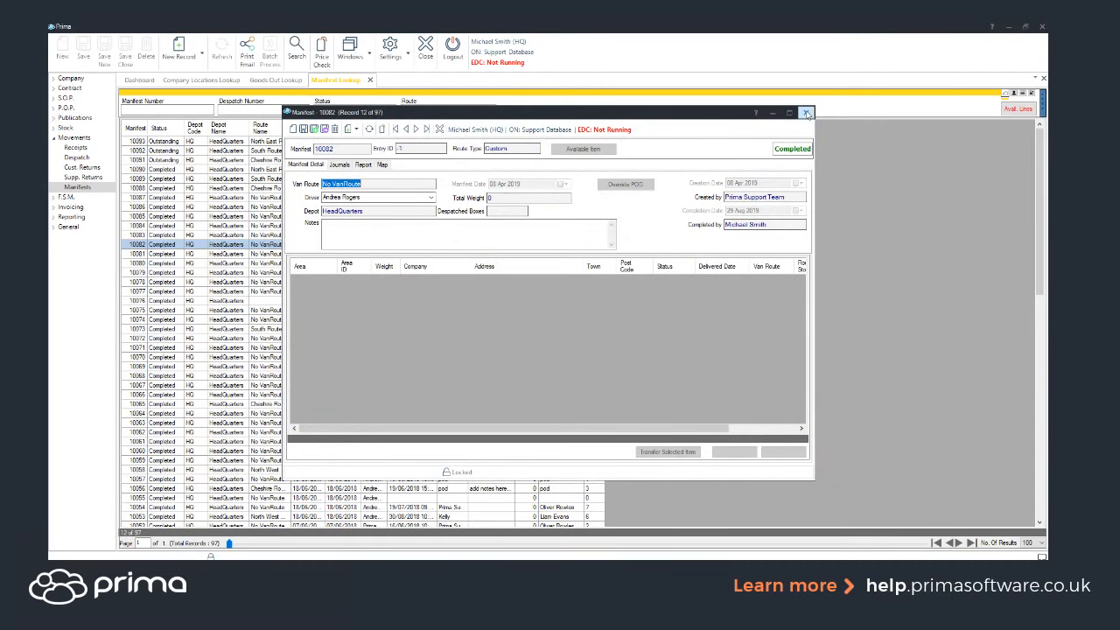
key(Escape)
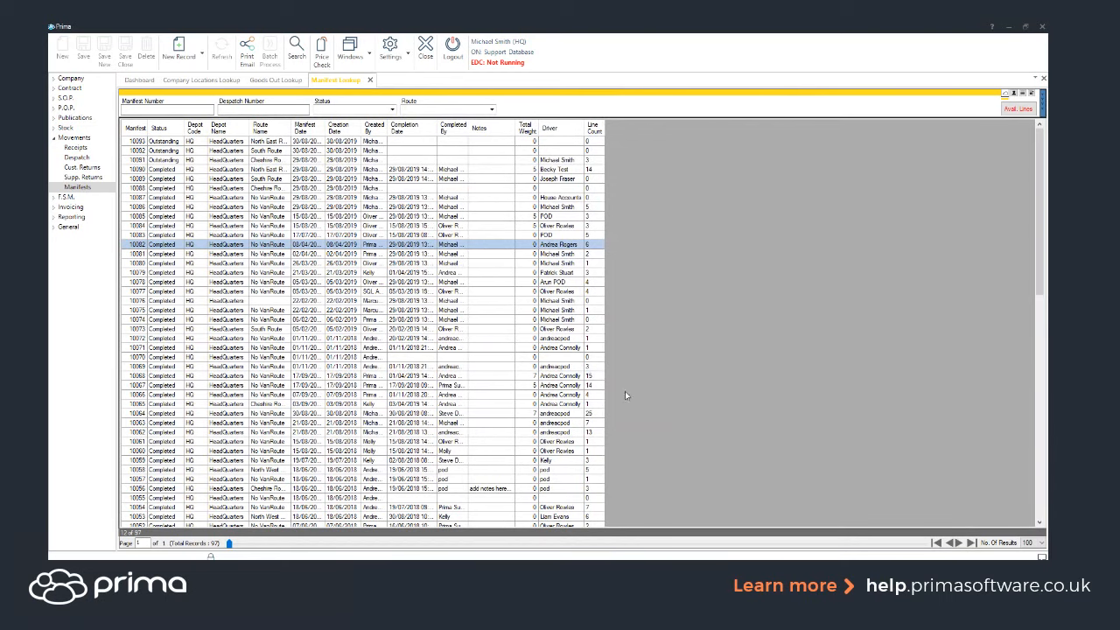